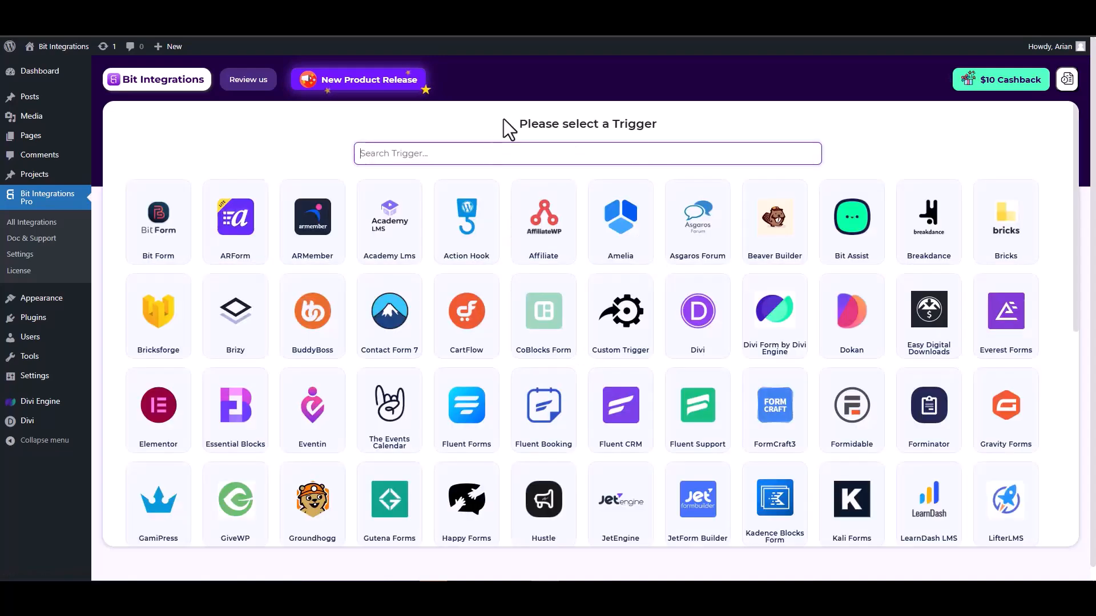
Search 'divi', pick Divi Form by Divi Engine as the trigger, and start fetching a test submission
type("divi")
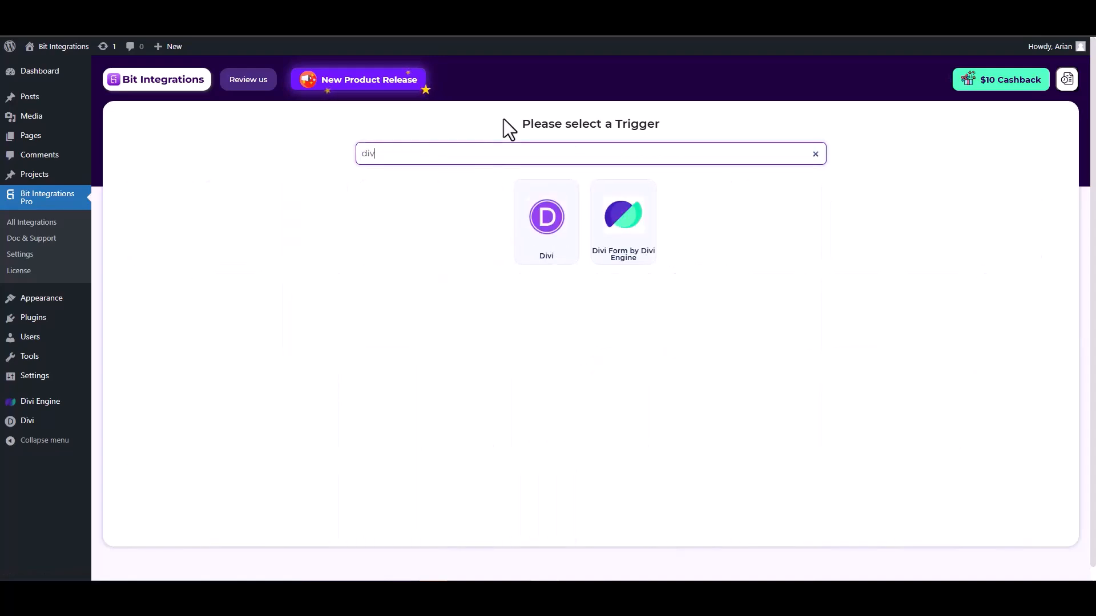
left_click(627, 237)
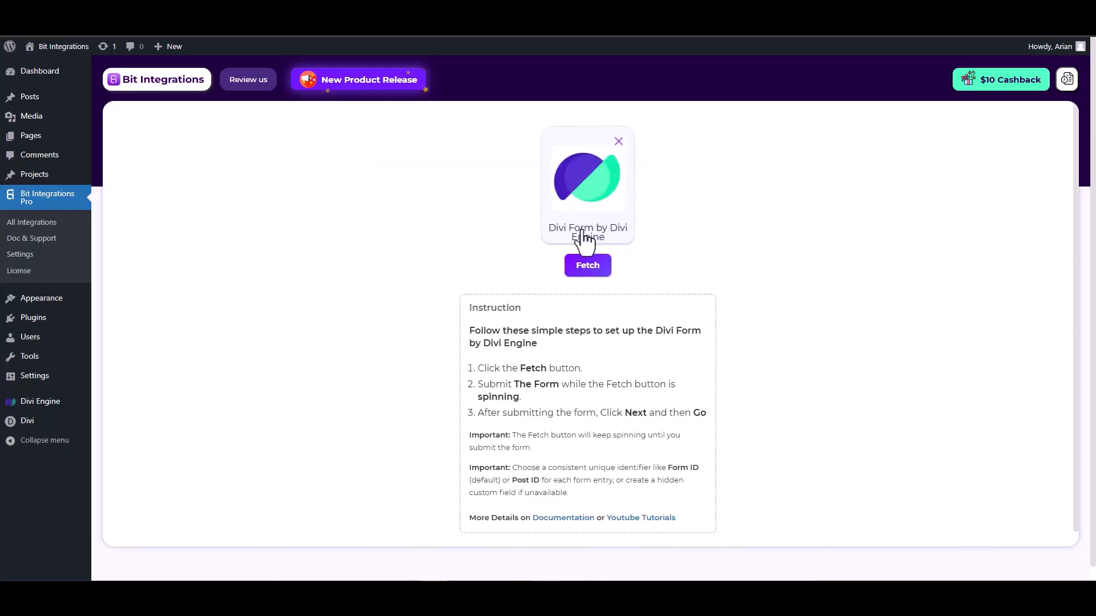
left_click(586, 270)
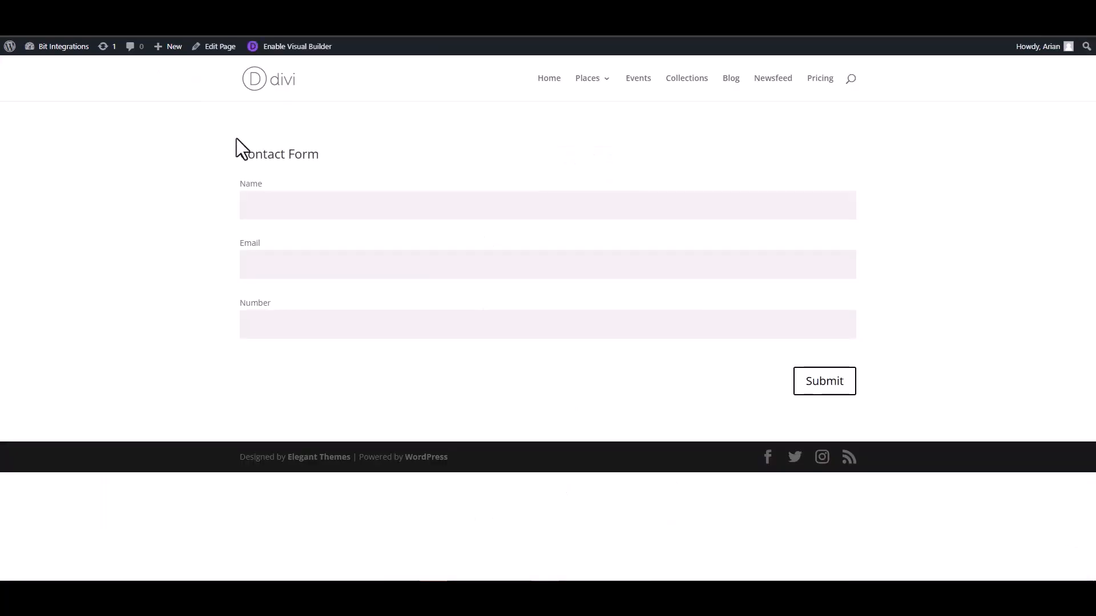
Fill the Divi contact form with a test name, a test email and number 12345, then submit it
left_click(309, 207)
left_click(824, 268)
type("test@gmail")
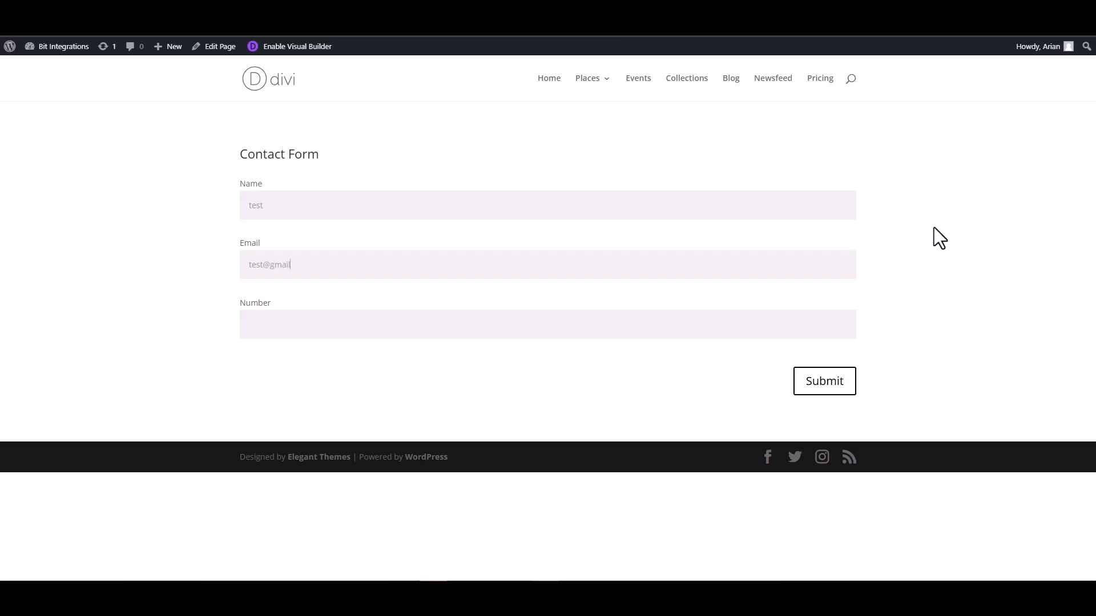
type(".com")
left_click(799, 322)
type("12345")
left_click(820, 386)
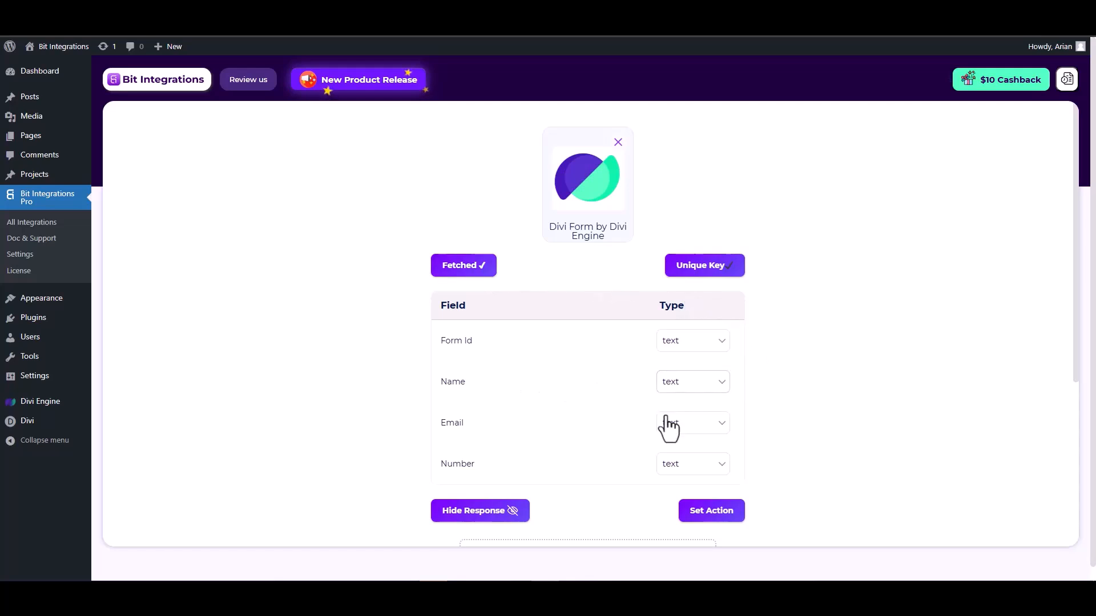
Set the fetched Email field's type to email and Number's to number, then continue to Set Action
scroll(674, 407, "down", 1)
left_click(691, 370)
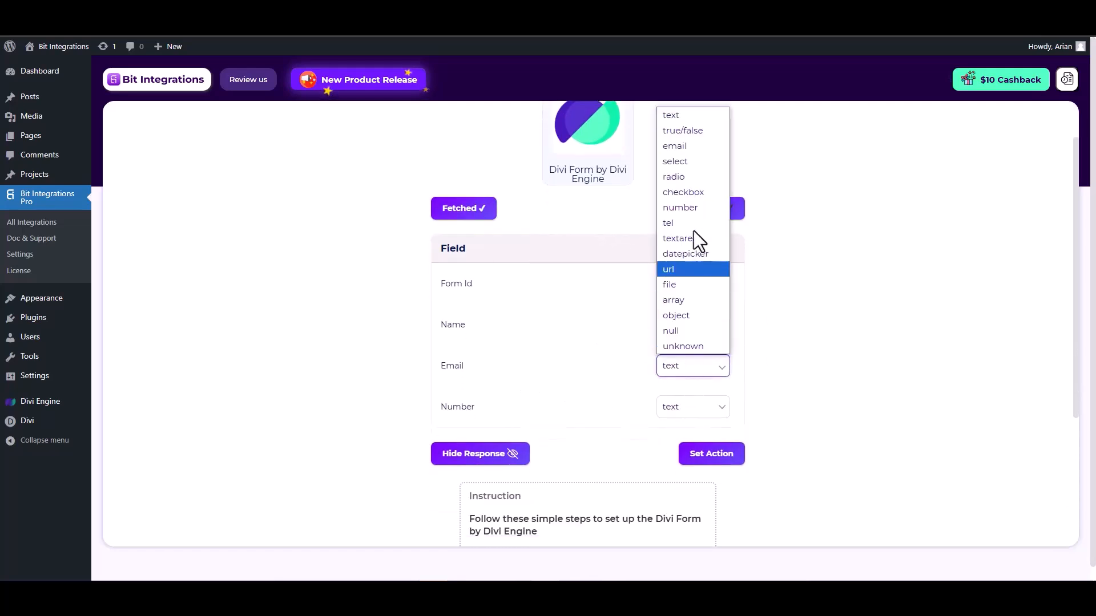
left_click(679, 150)
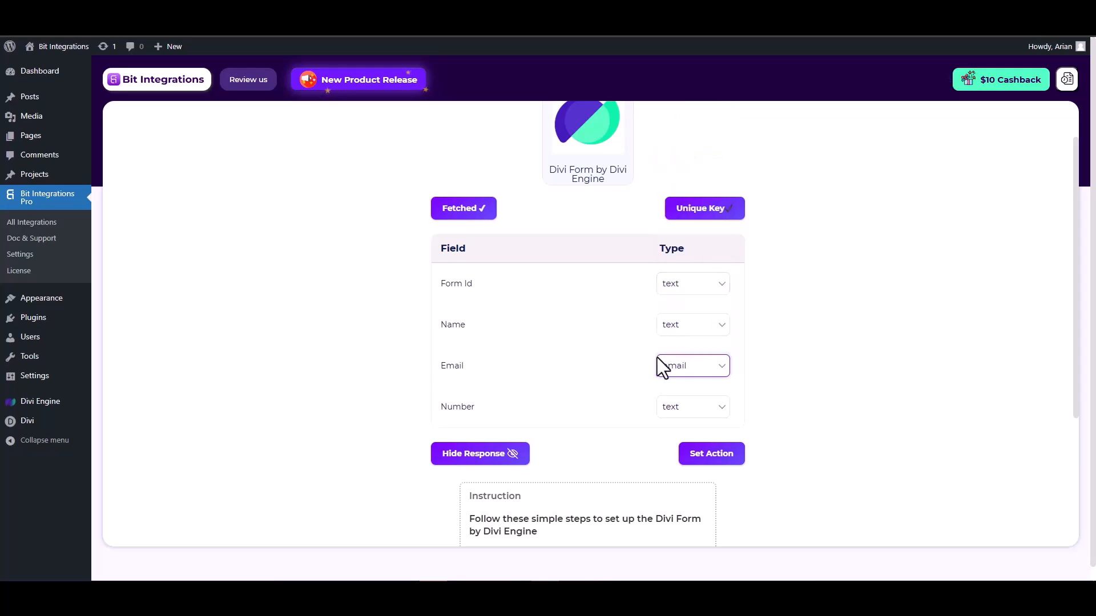
left_click(681, 407)
left_click(684, 251)
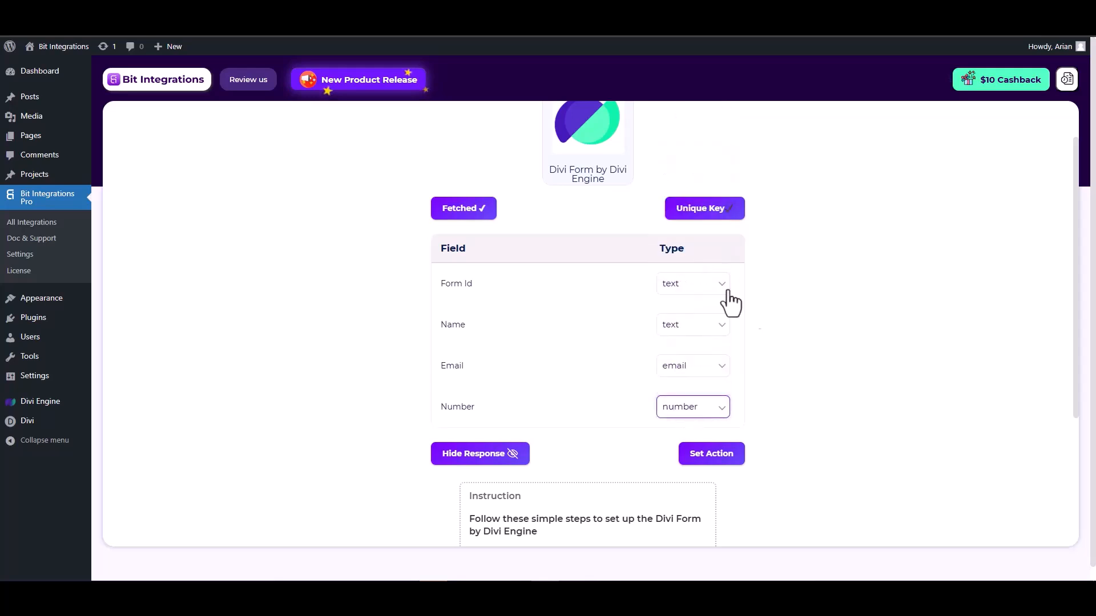
left_click(712, 455)
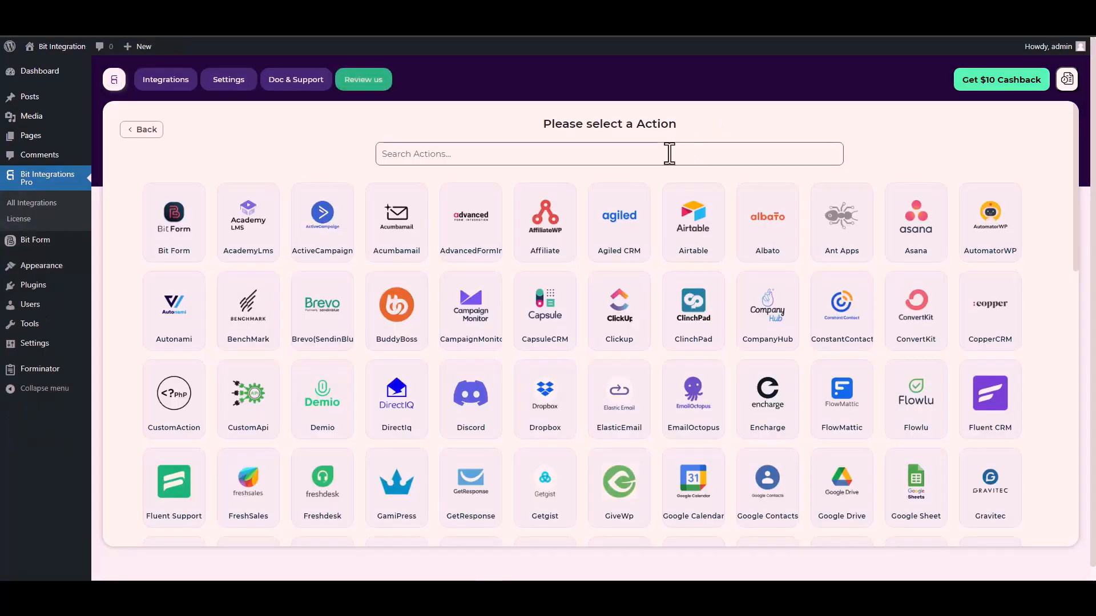
Search 'cus' and choose CustomApi as the integration action
left_click(669, 154)
type("cus")
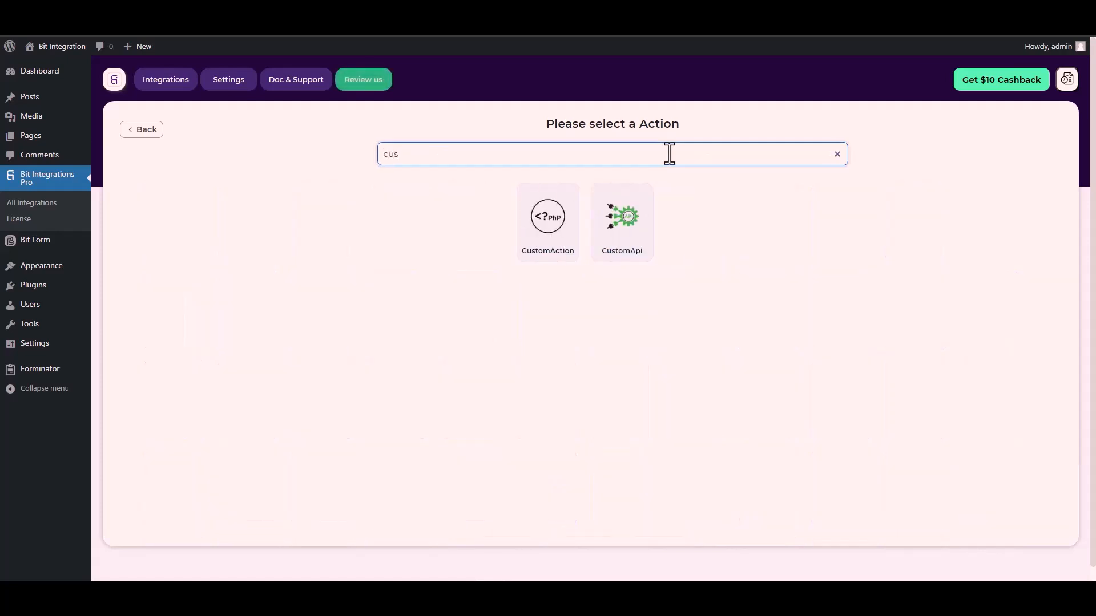
left_click(624, 229)
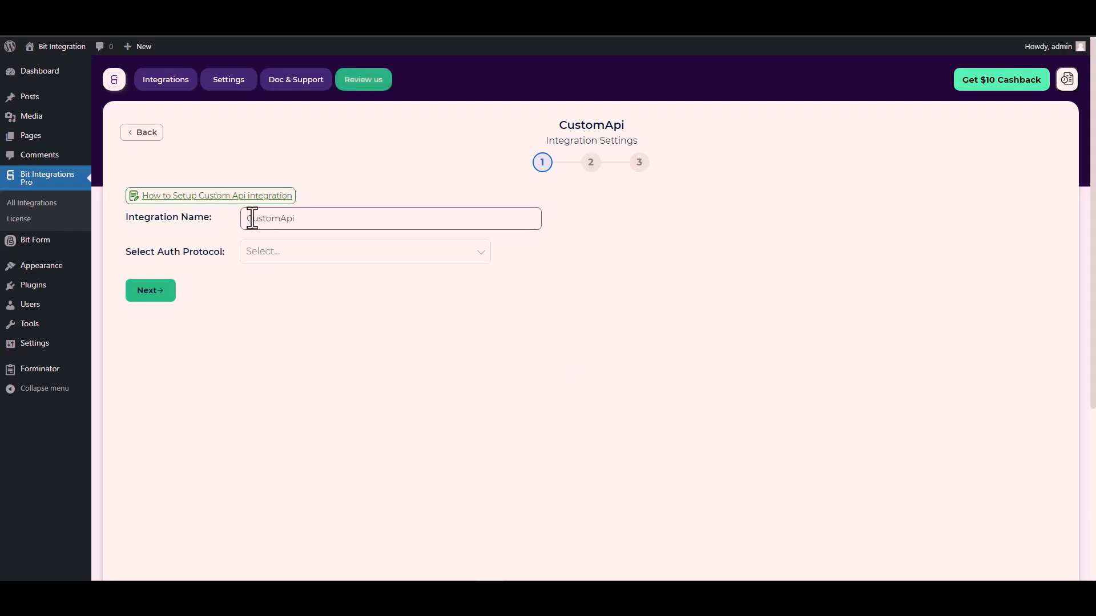
Set the CustomApi authentication protocol to API Key
left_click(282, 256)
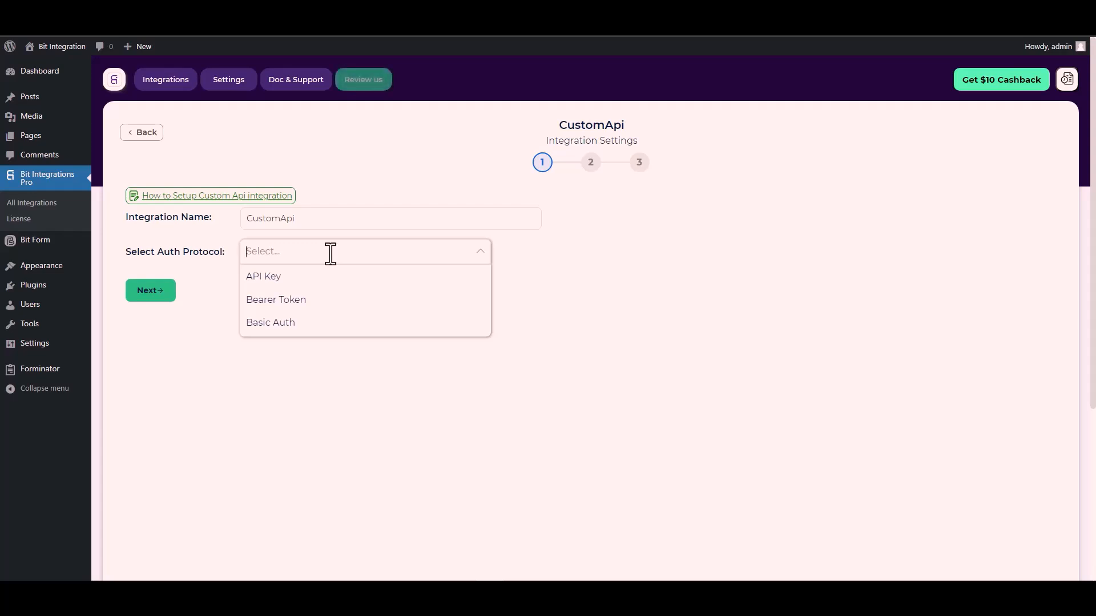
left_click(280, 277)
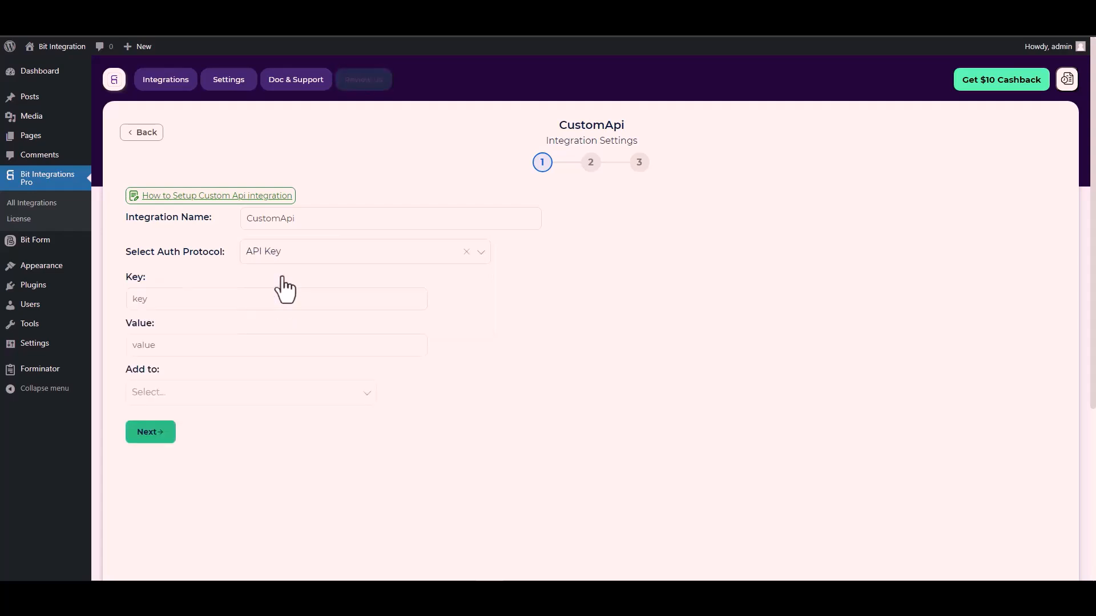
left_click(318, 303)
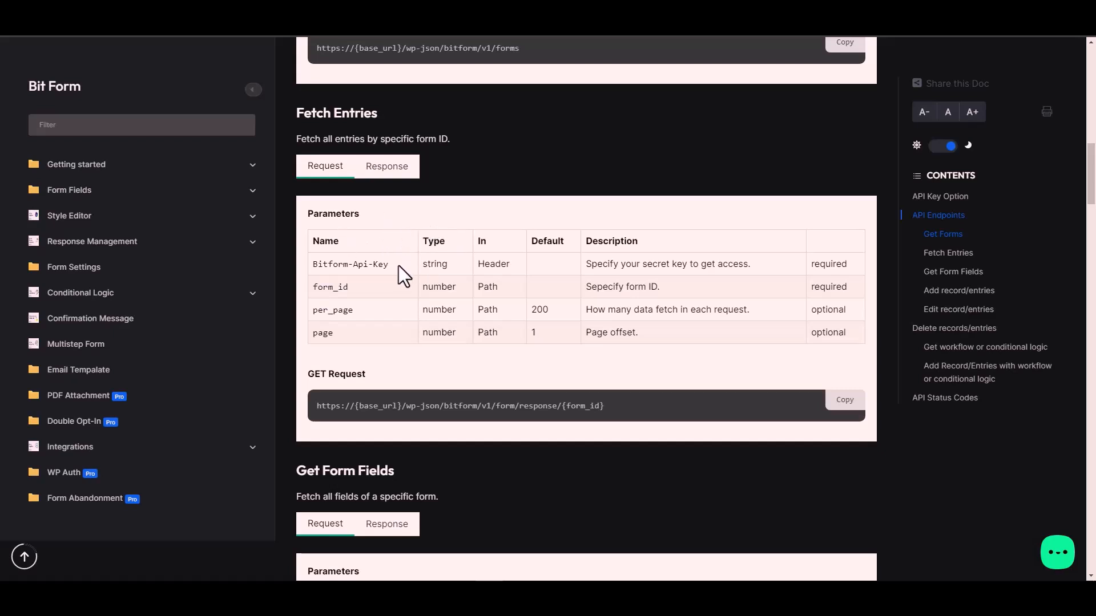
Select the Bitform-Api-Key header name in the Fetch Entries parameter table
triple_click(370, 264)
key("ctrl+c")
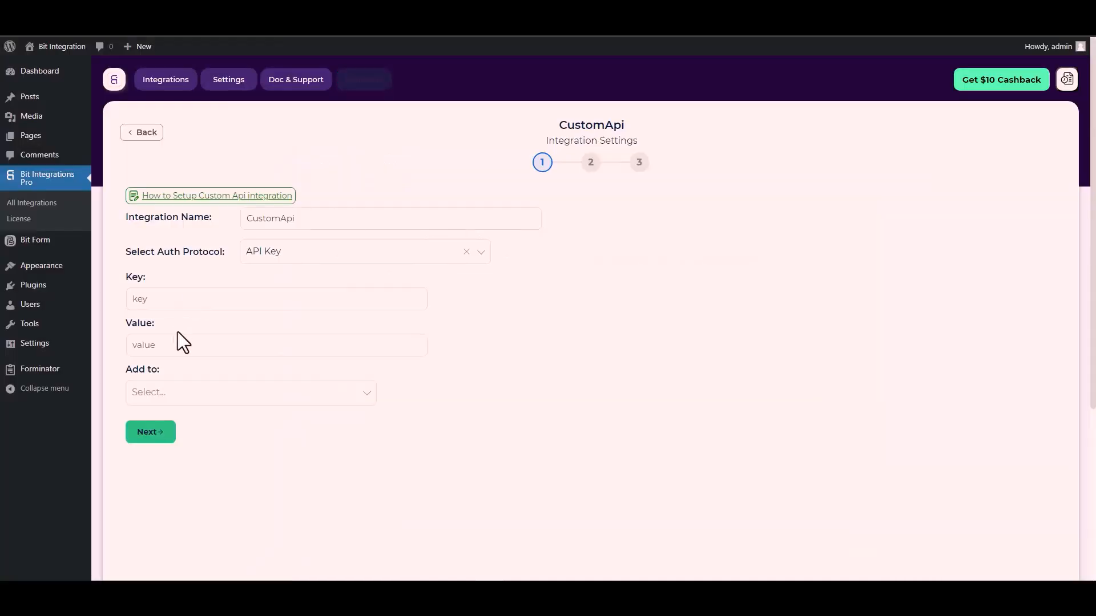
Fill Key with Bitform-Api-Key and Value with Bit Form's API key
left_click(181, 298)
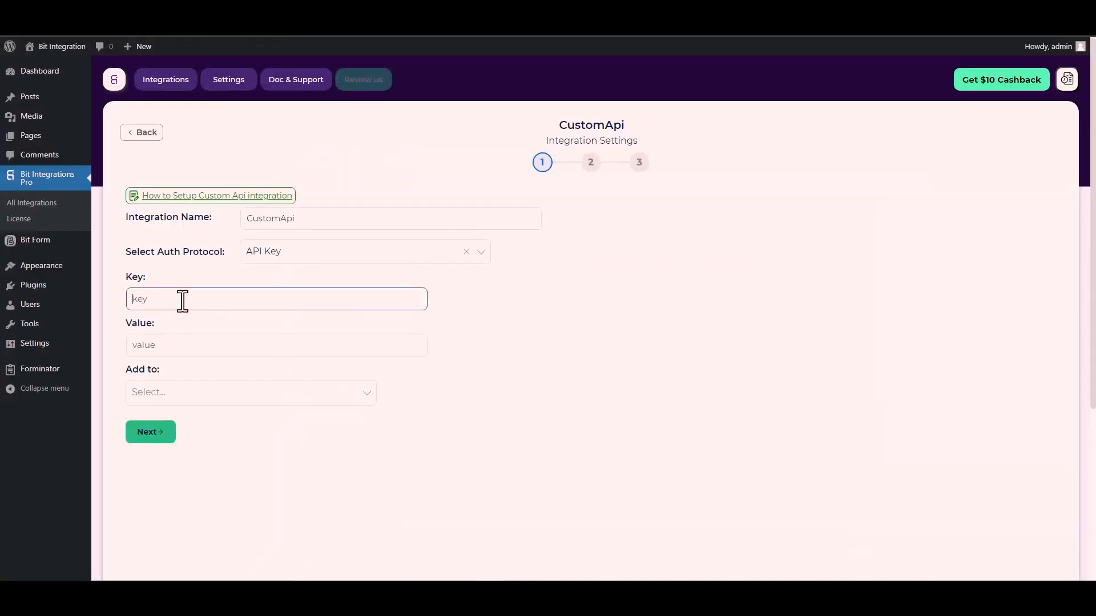
key("ctrl+v")
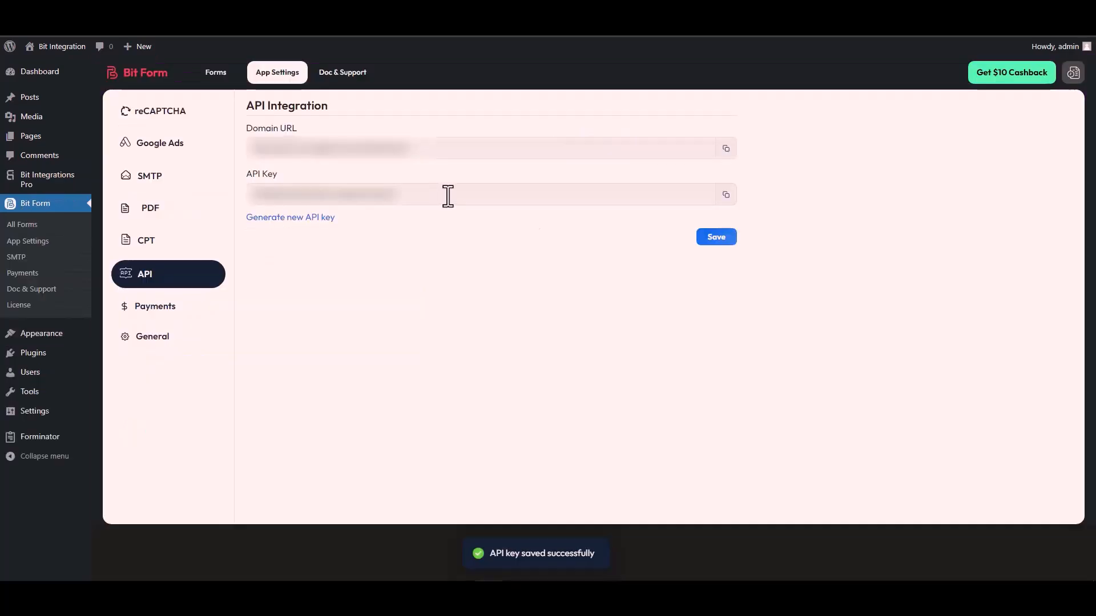
left_click(726, 194)
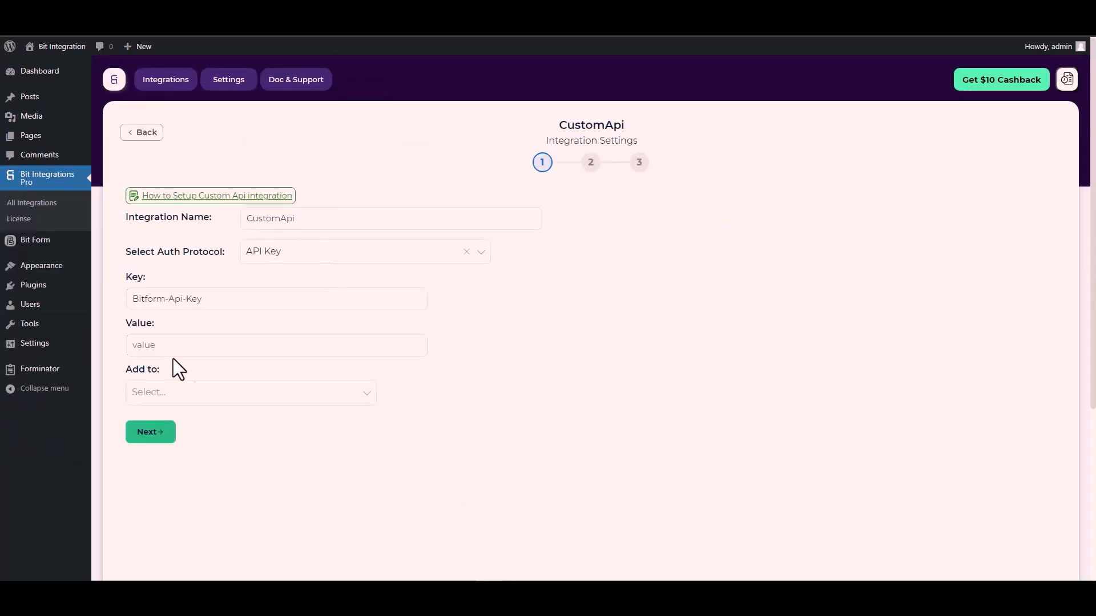
left_click(155, 346)
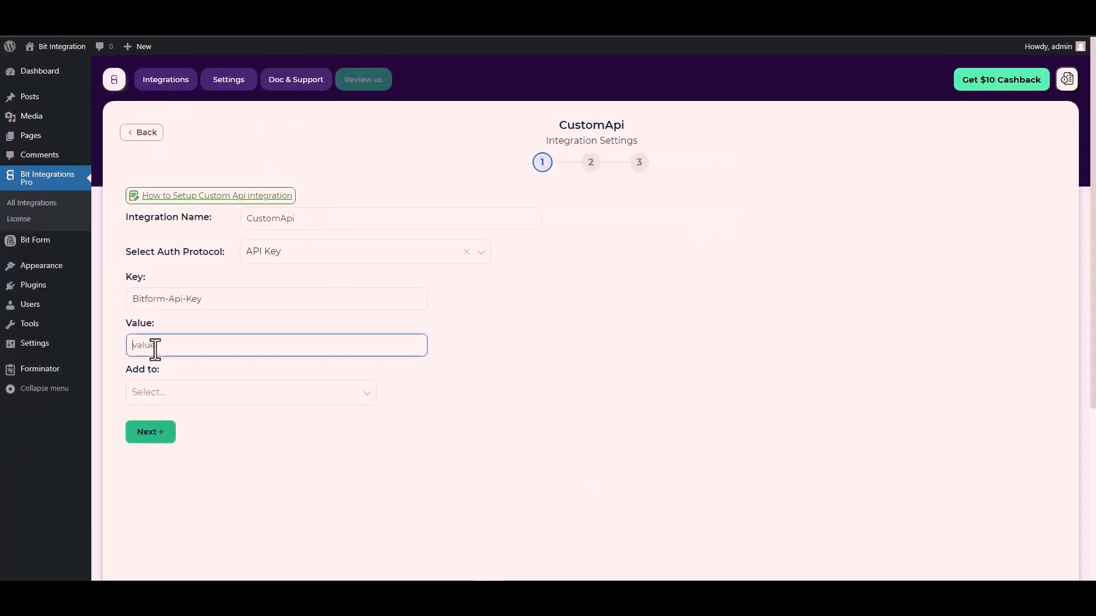
key("ctrl+v")
Send the API key in the request Header and advance to step 2
left_click(182, 401)
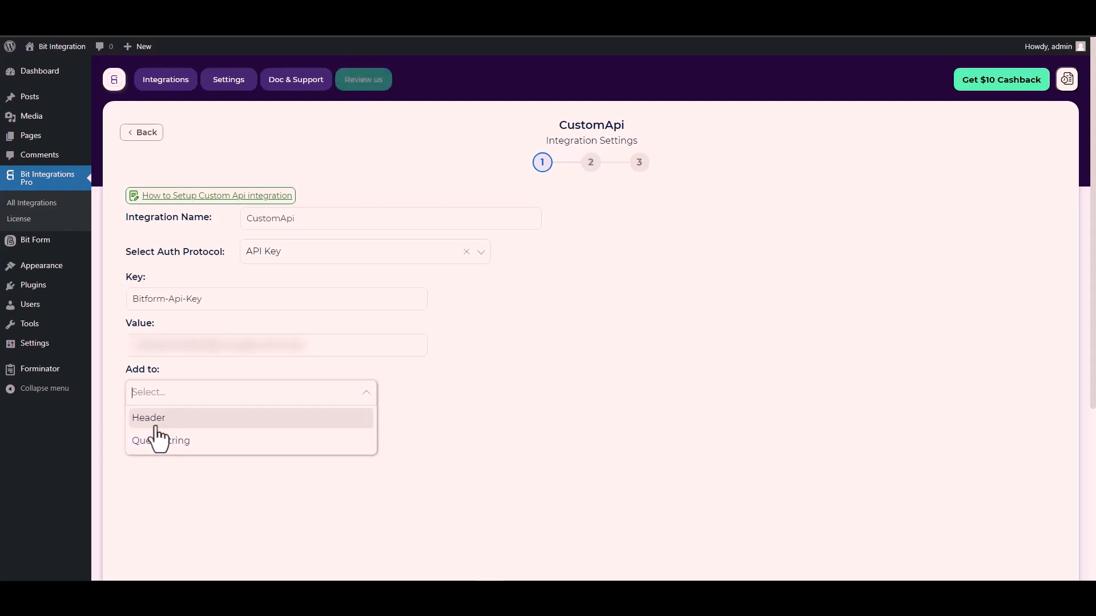
left_click(548, 403)
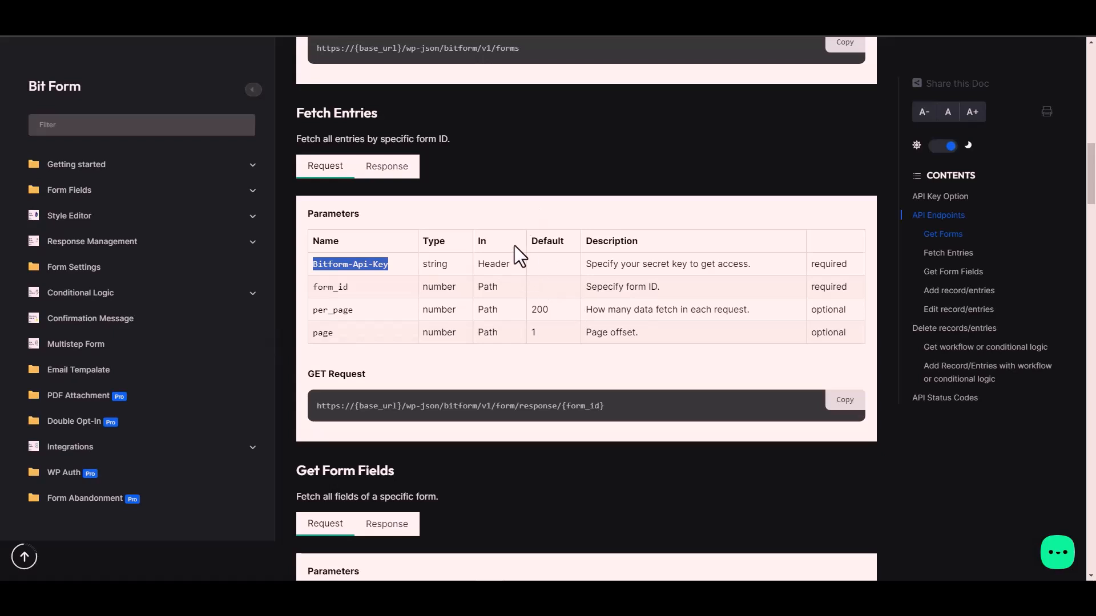
left_click(496, 254)
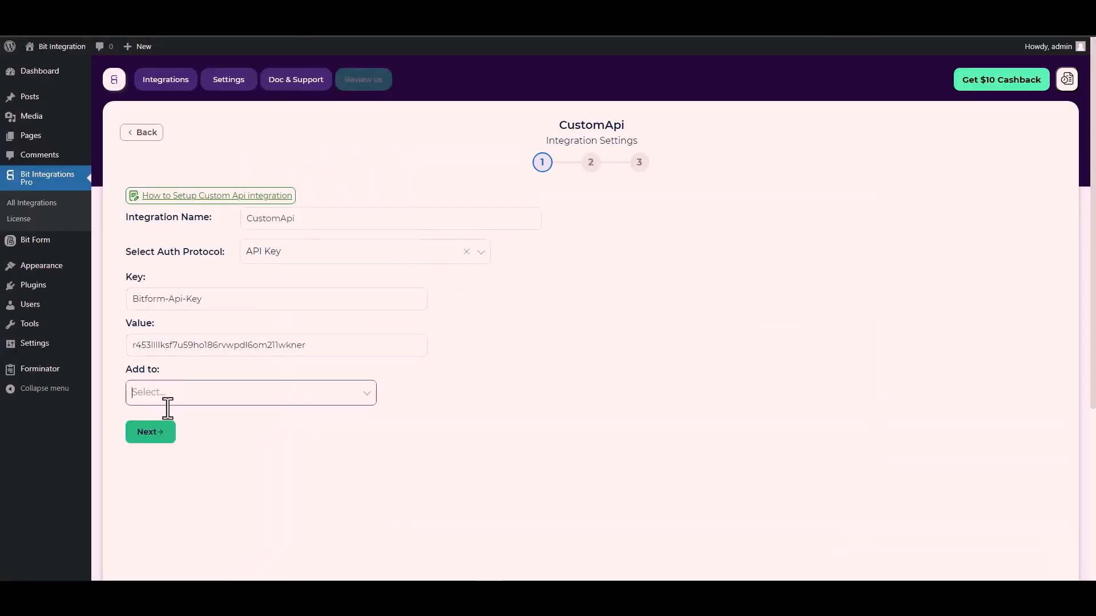
left_click(290, 383)
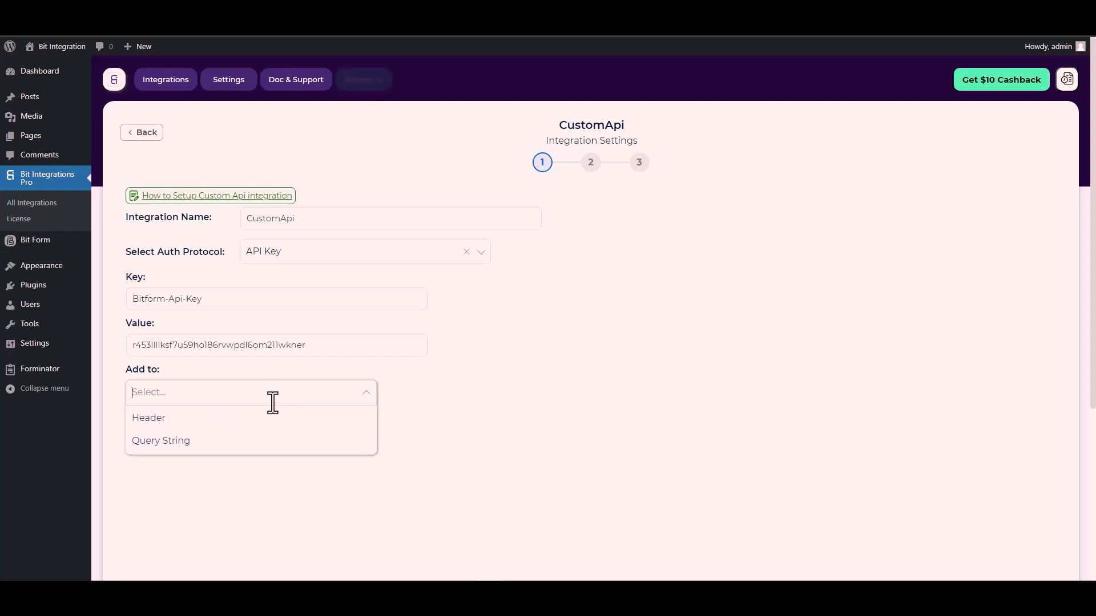
left_click(162, 418)
left_click(153, 434)
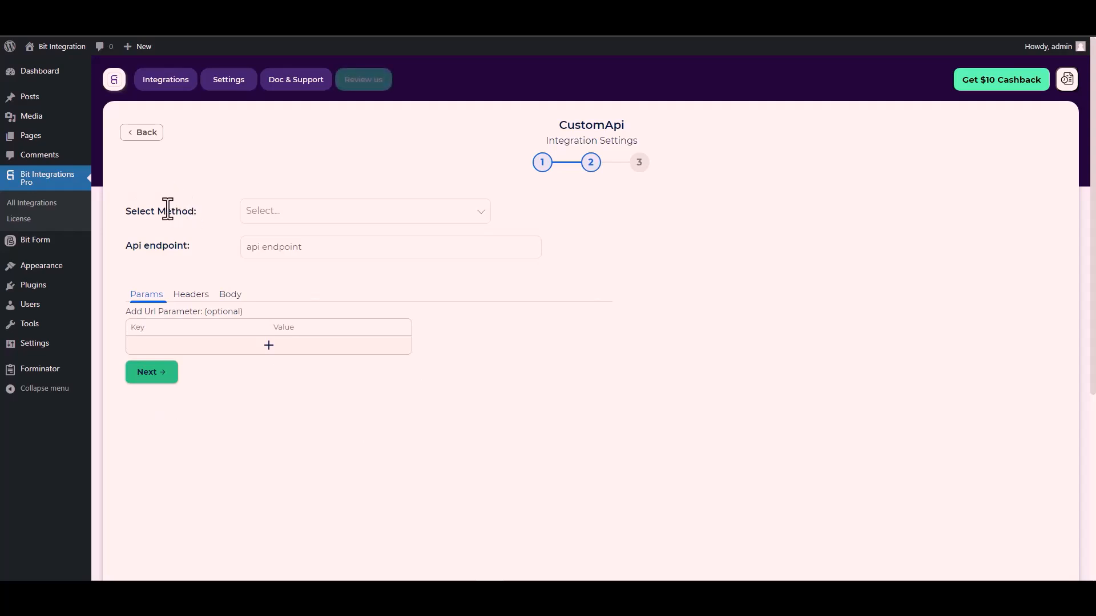
Set the CustomApi request method to POST
left_click(283, 216)
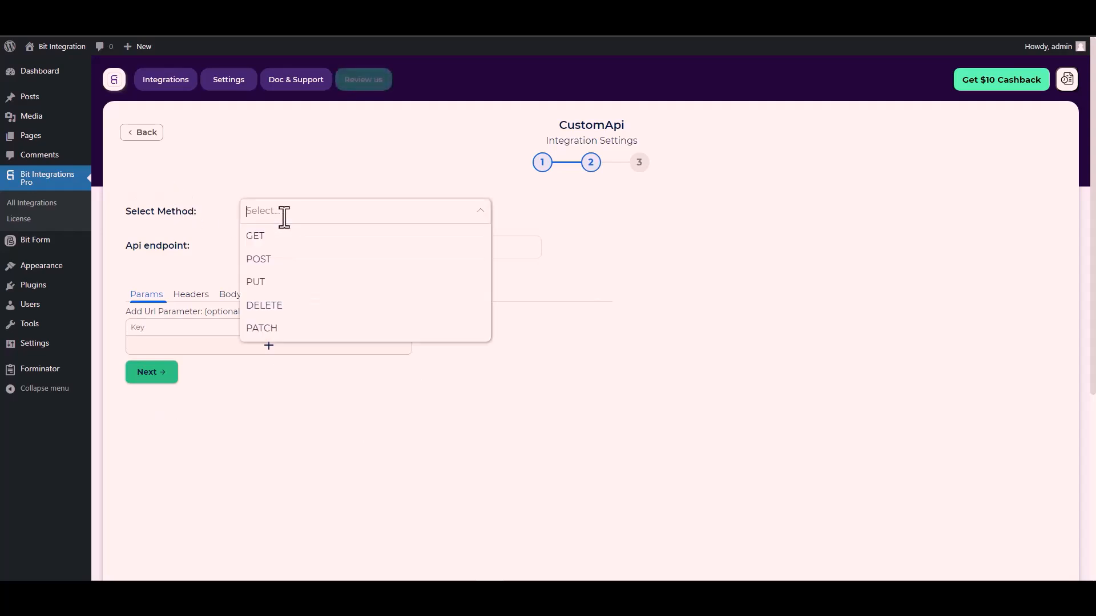
left_click(285, 261)
scroll(215, 245, "down", 1)
left_click(271, 194)
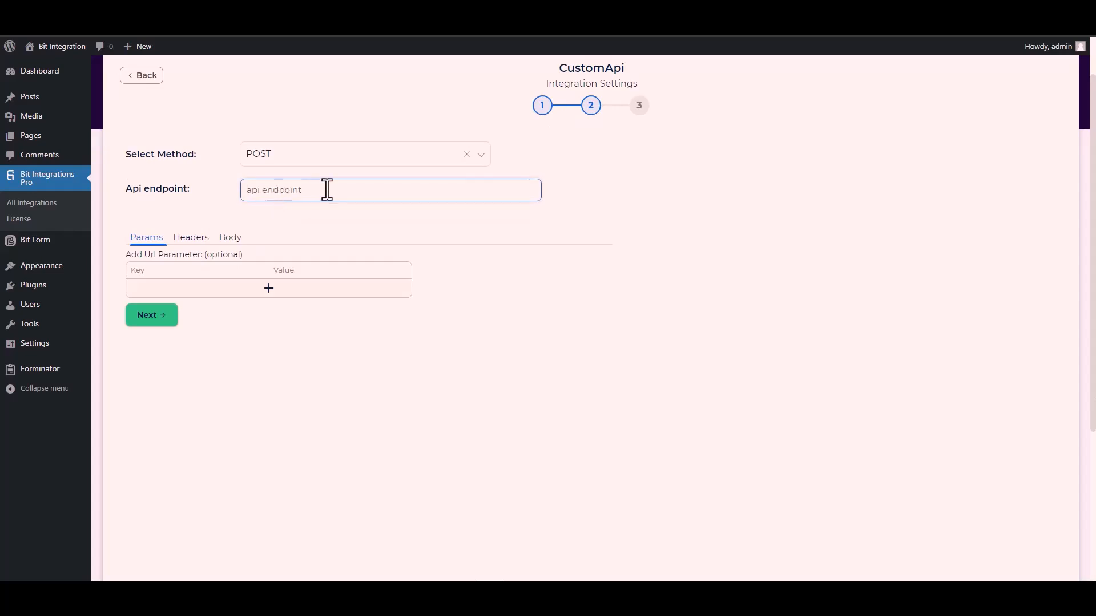
left_click(472, 17)
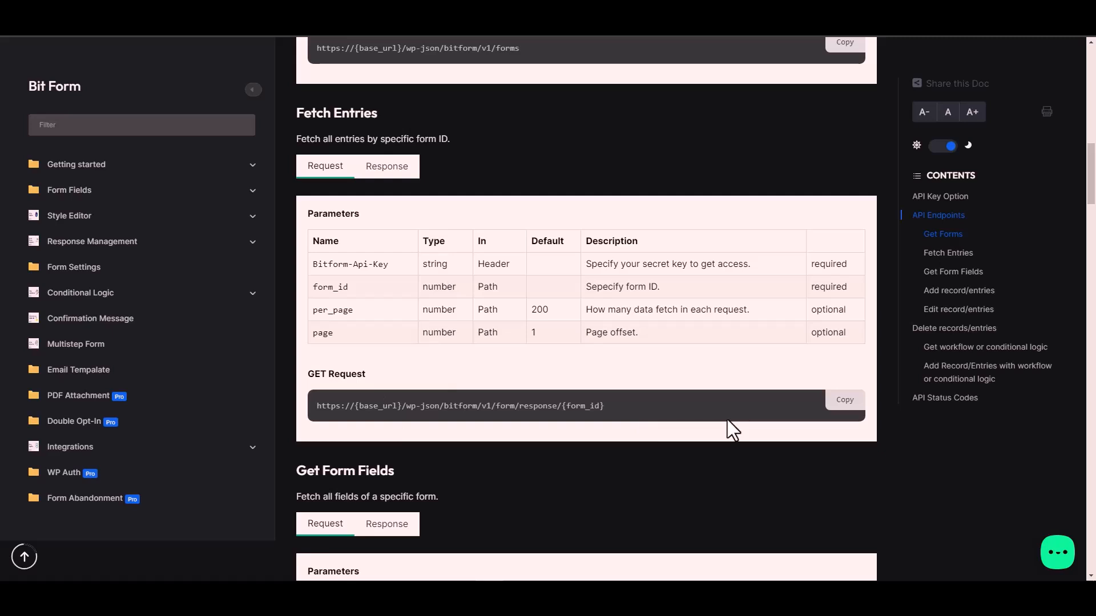
left_click(846, 401)
key("ctrl+Tab")
key("ctrl+v")
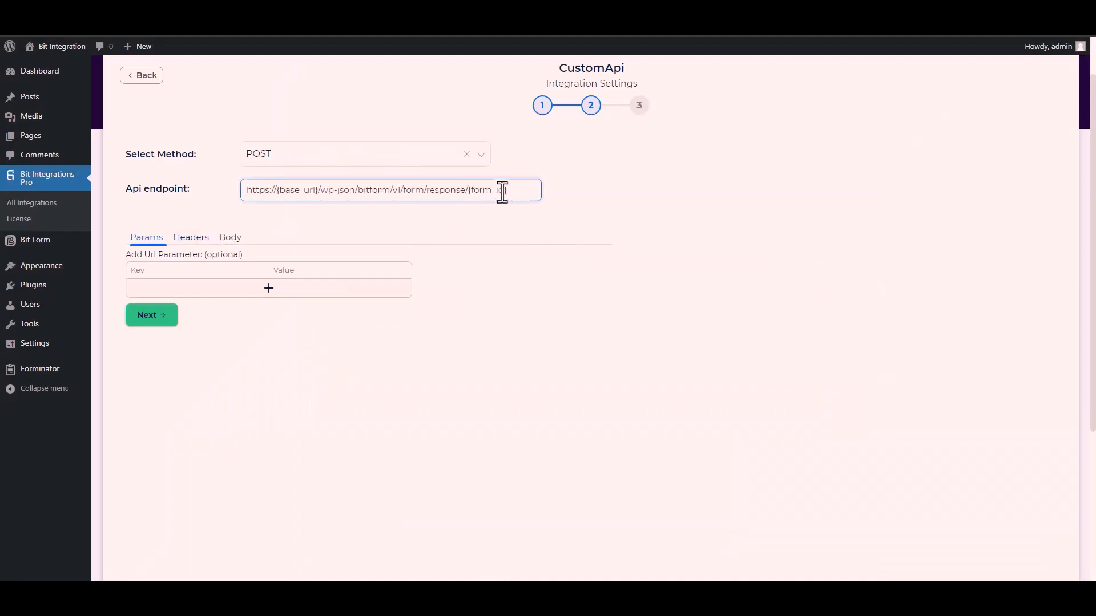
left_click_drag(507, 190, 470, 191)
Replace {form_id} in the endpoint with form id 1 from the Bit Form shortcode
key("ctrl+Tab")
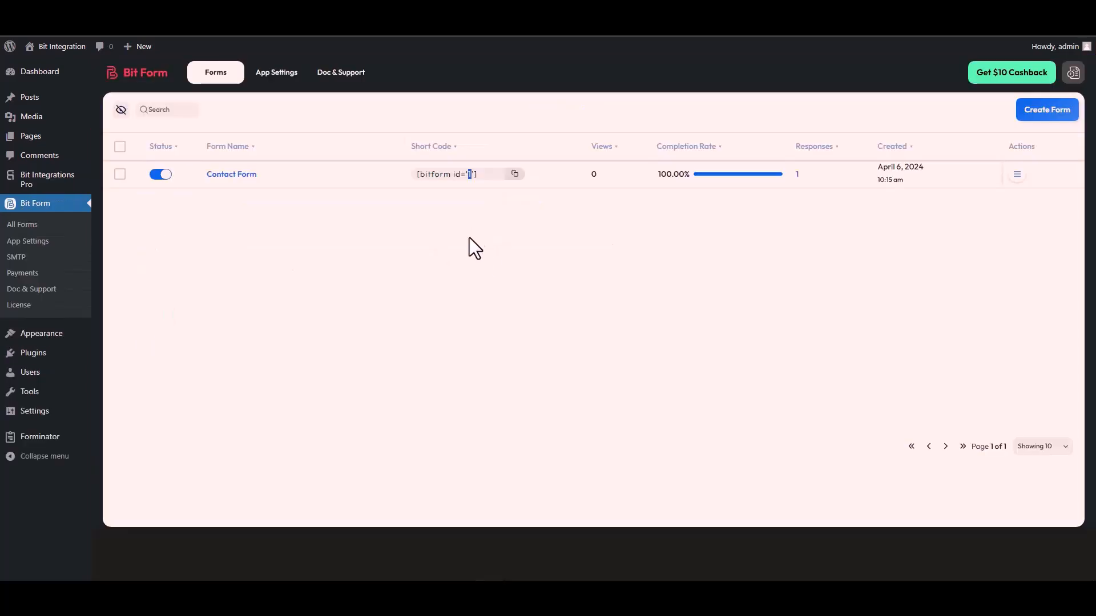
double_click(469, 174)
key("ctrl+shift+Tab")
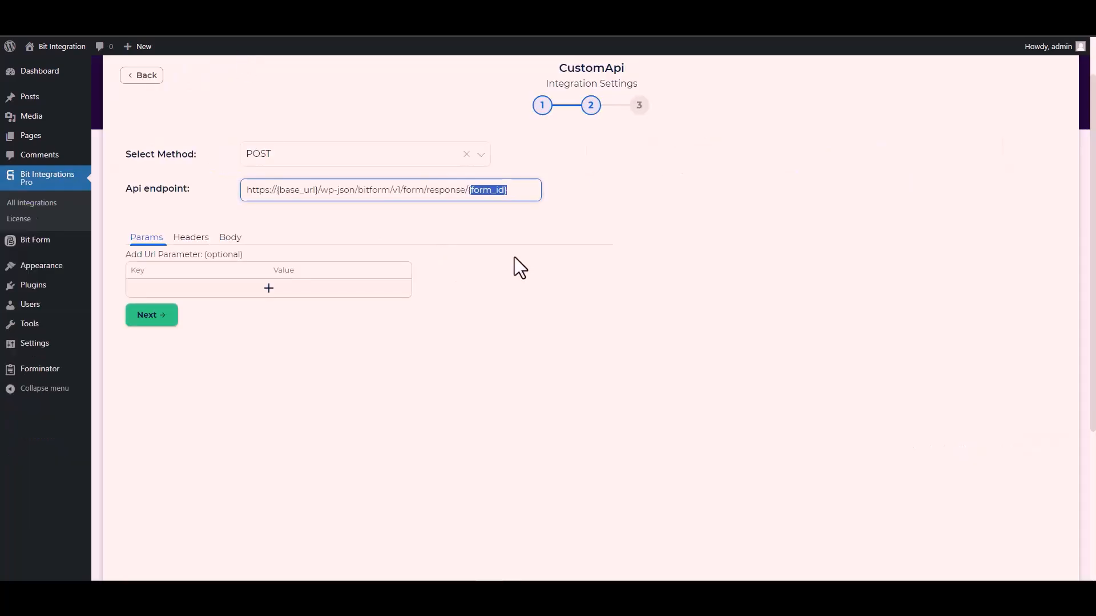
key("BackSpace")
key("BackSpace")
type("1")
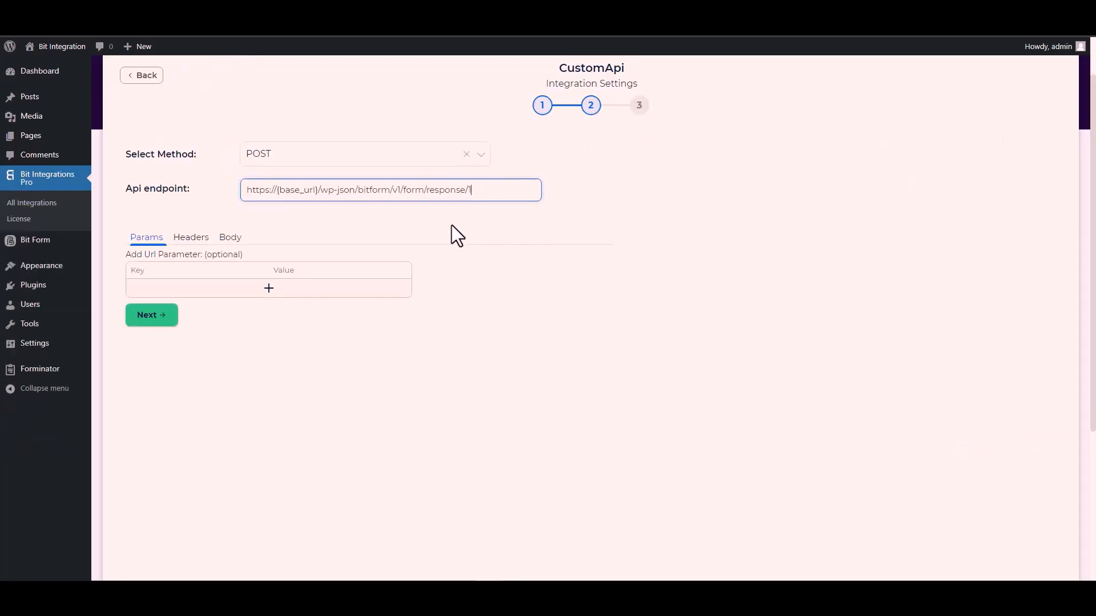
left_click_drag(320, 190, 277, 190)
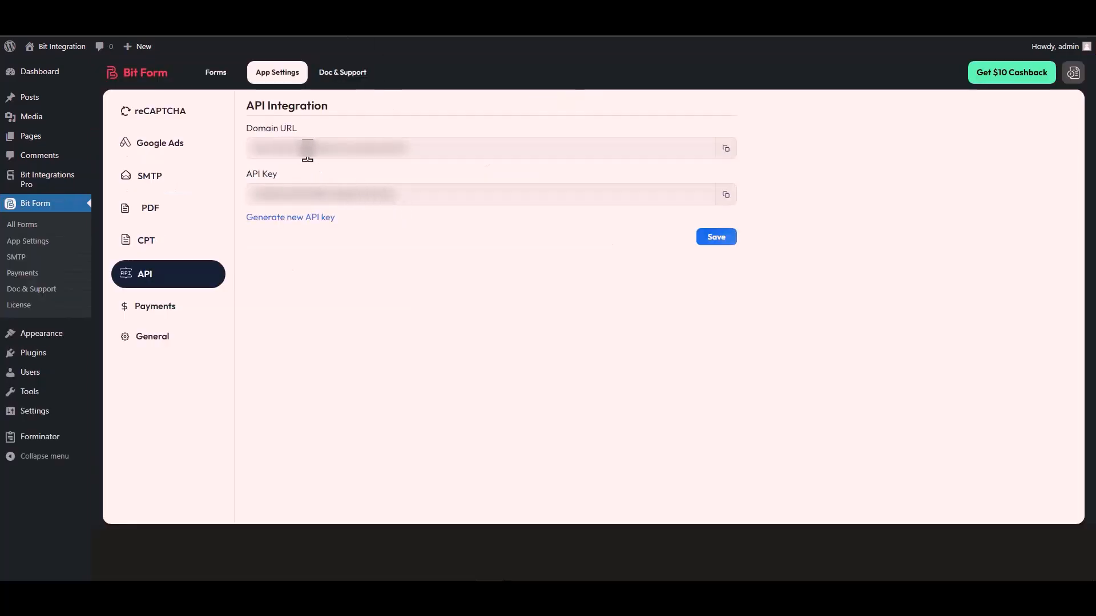
triple_click(307, 150)
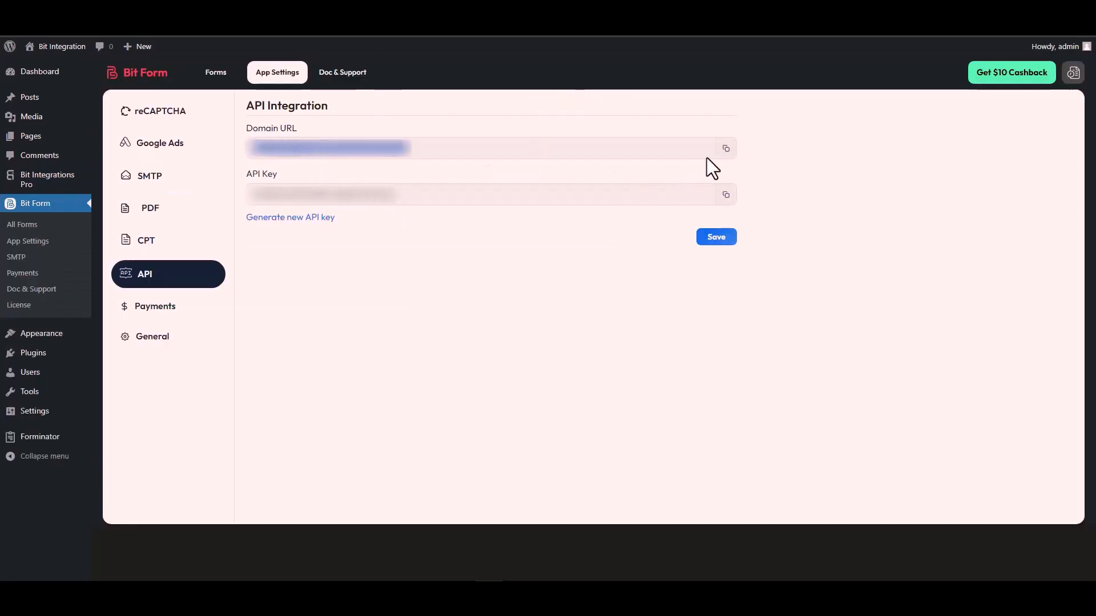
left_click(726, 149)
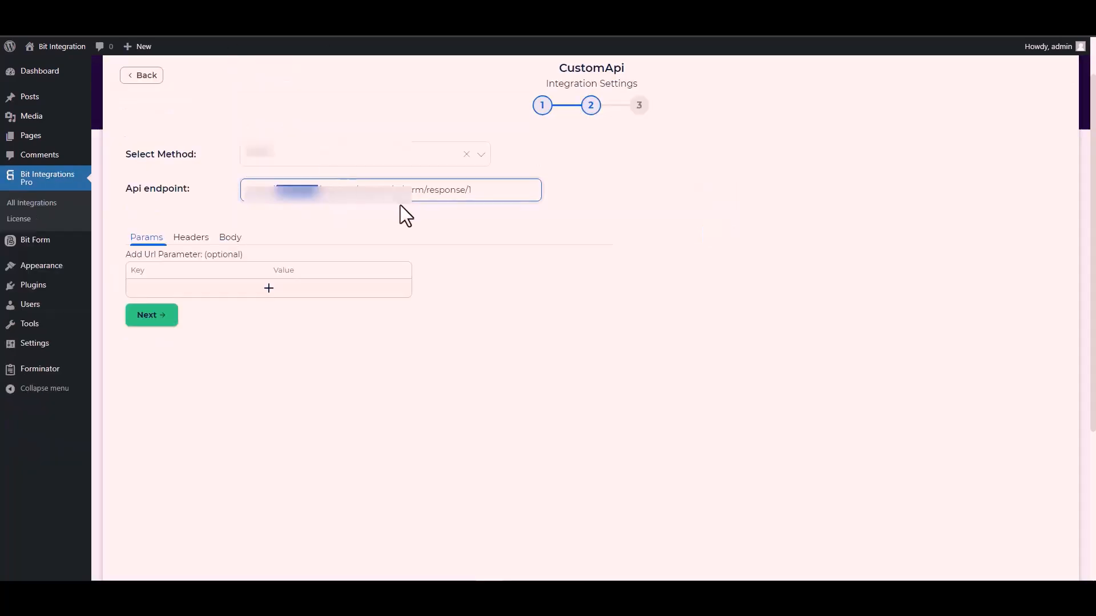
double_click(308, 189)
left_click(320, 189)
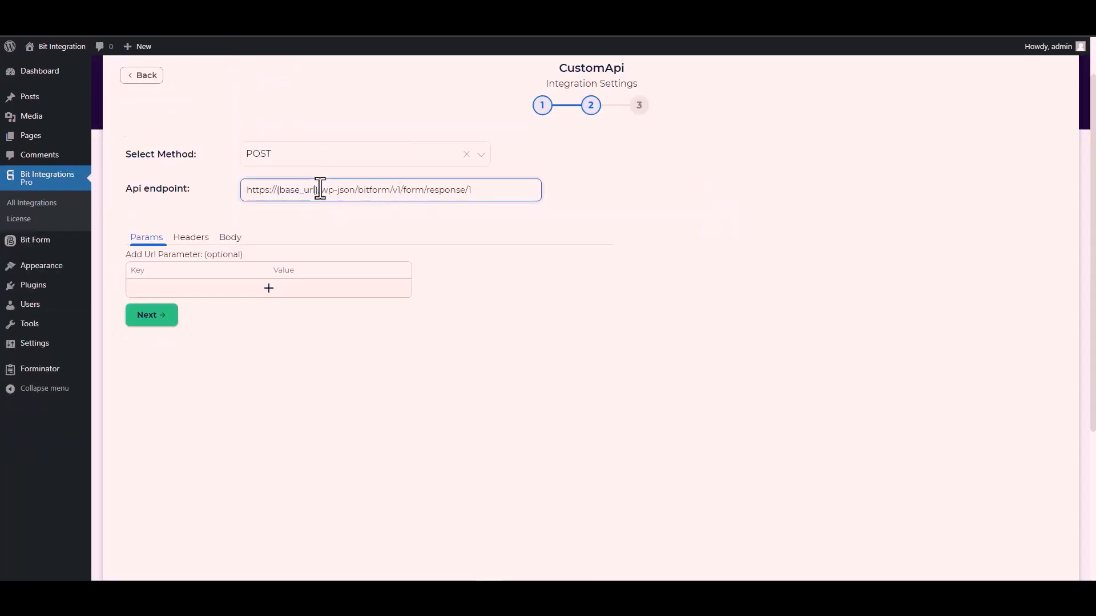
left_click_drag(319, 189, 244, 197)
key("ctrl+v")
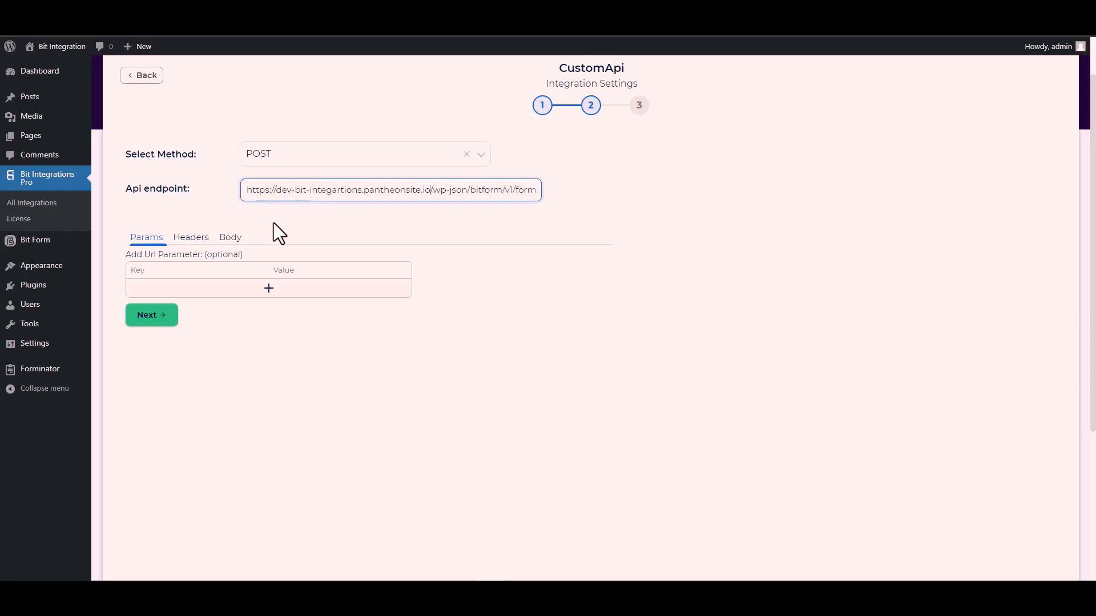
left_click(375, 221)
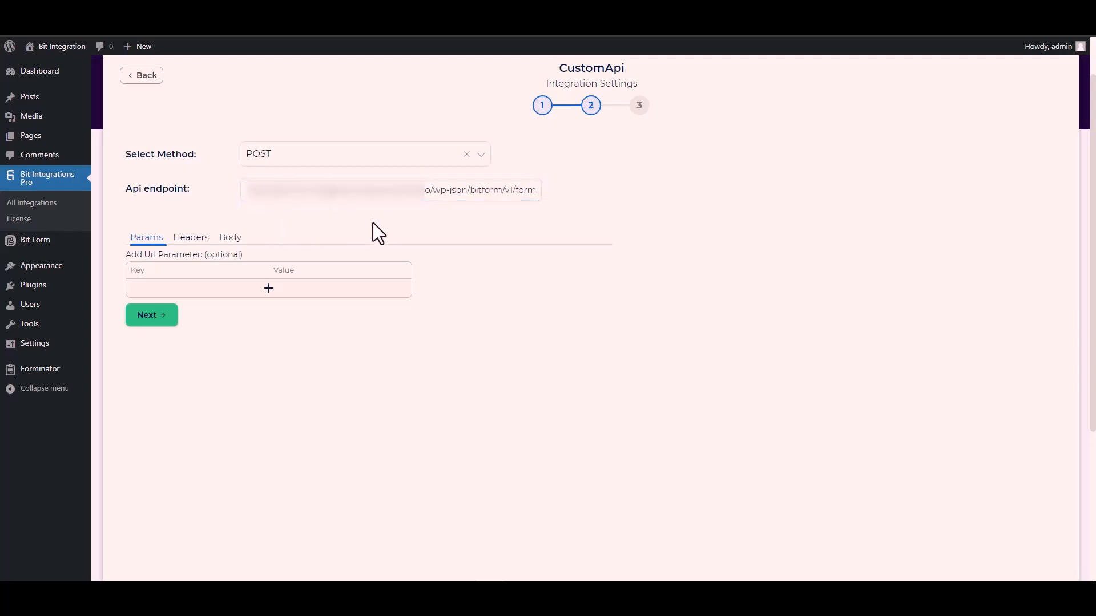
Enable Send All Data and set the body content type to application/x-www-form-urlencoded
left_click(234, 245)
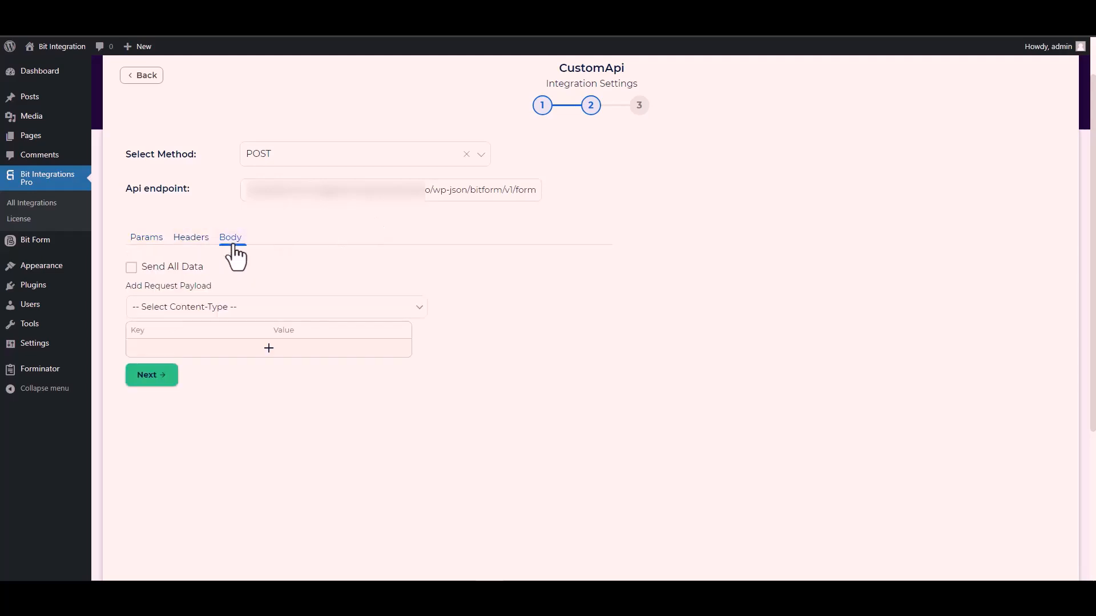
left_click(153, 268)
scroll(322, 266, "down", 3)
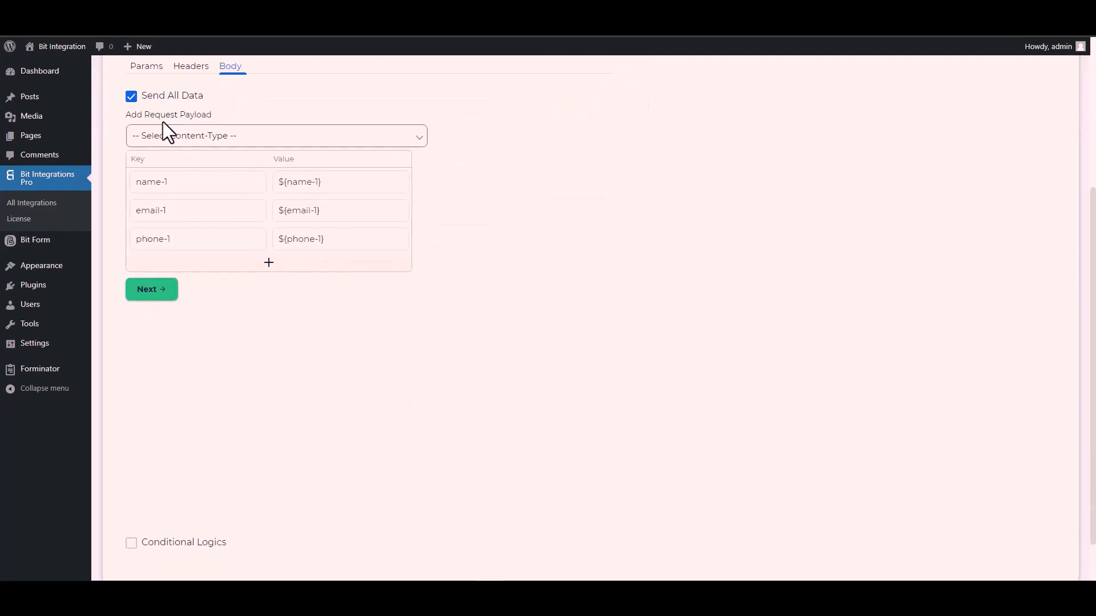
left_click(220, 135)
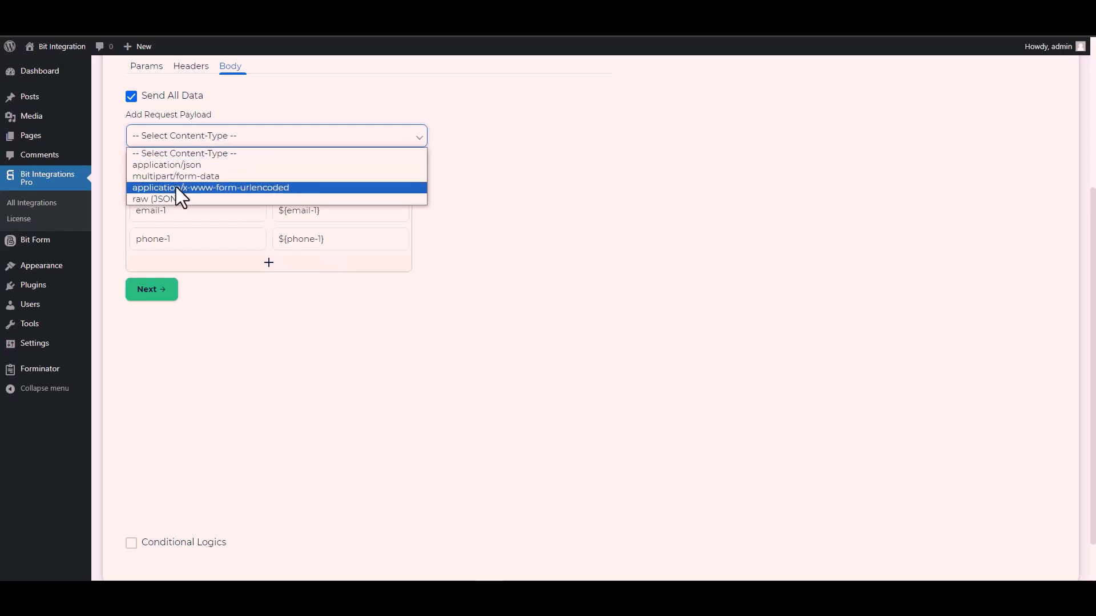
left_click(249, 187)
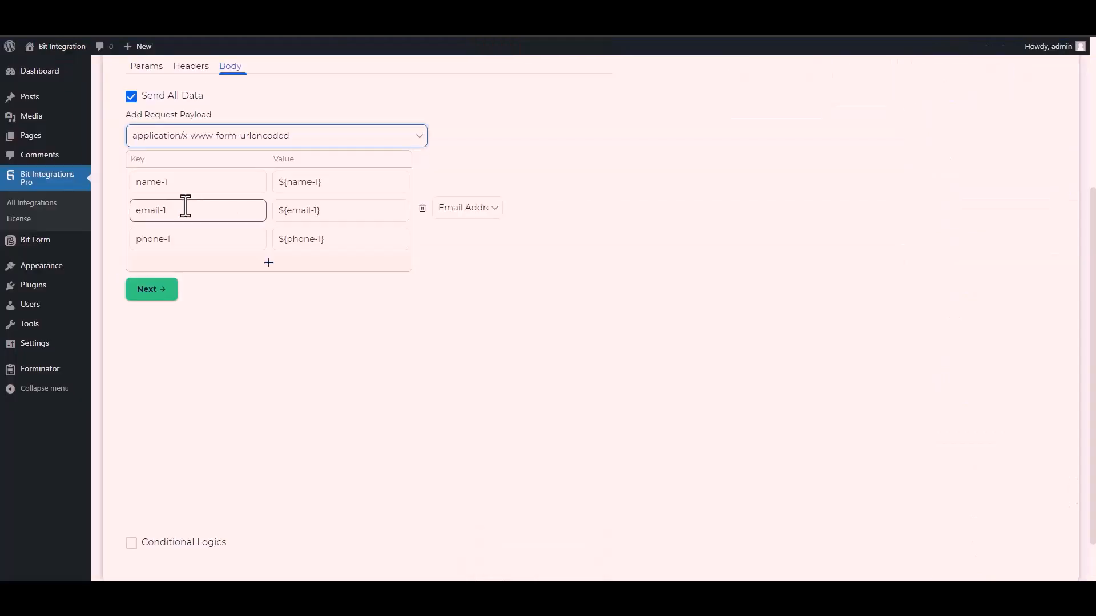
Replace body keys name-1, email-1 and phone-1 with Bit Form field keys b1-6, b1-4 and b1-7
triple_click(188, 183)
key("ctrl+v")
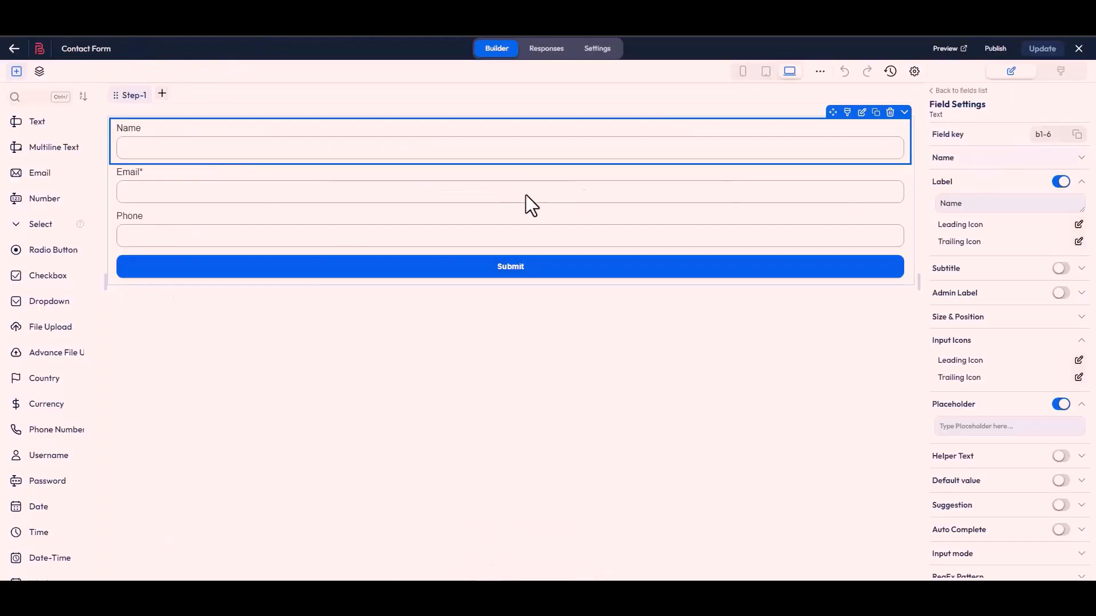
left_click(526, 196)
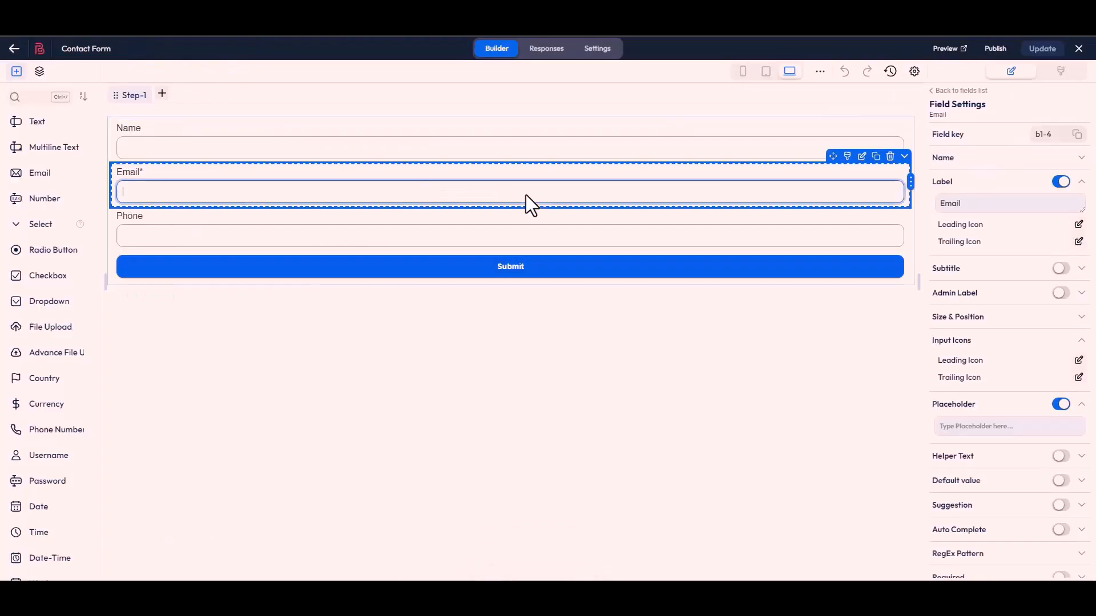
left_click(1077, 134)
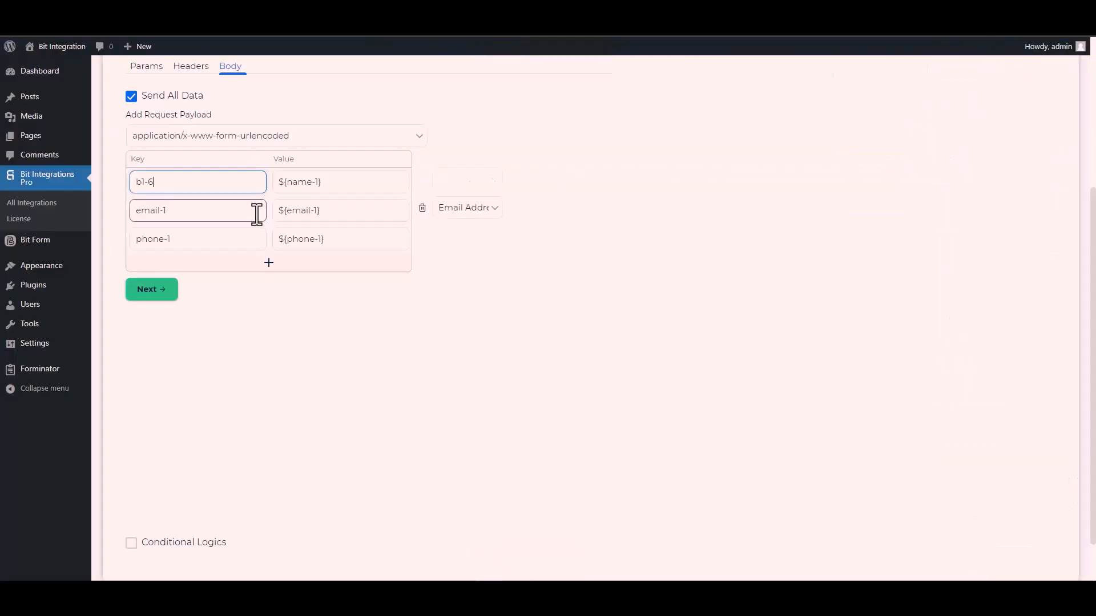
double_click(184, 216)
key("ctrl+a")
key("ctrl+v")
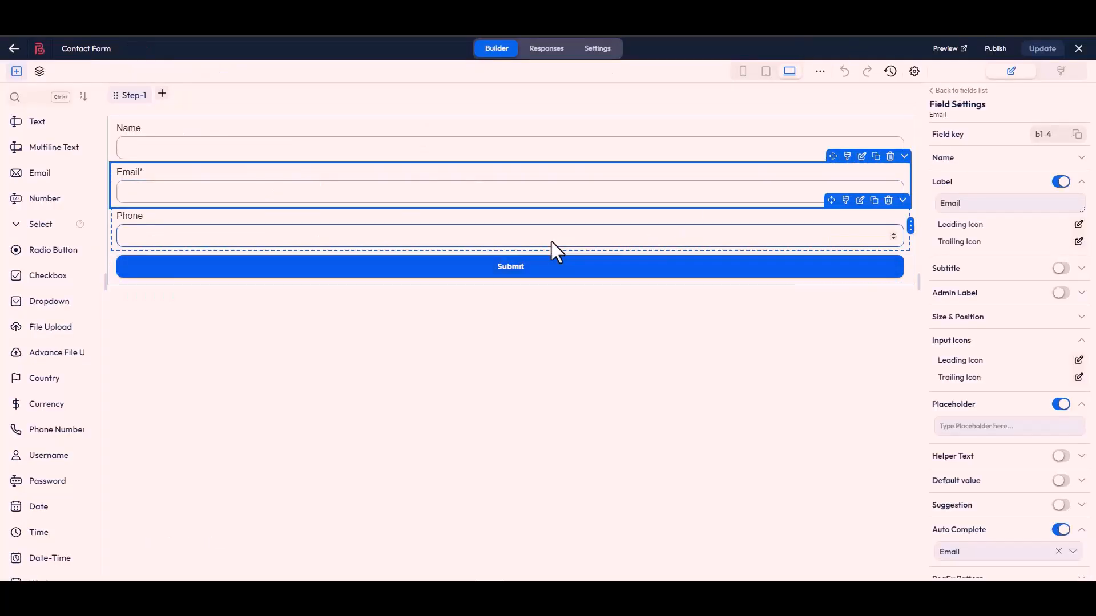
left_click(552, 242)
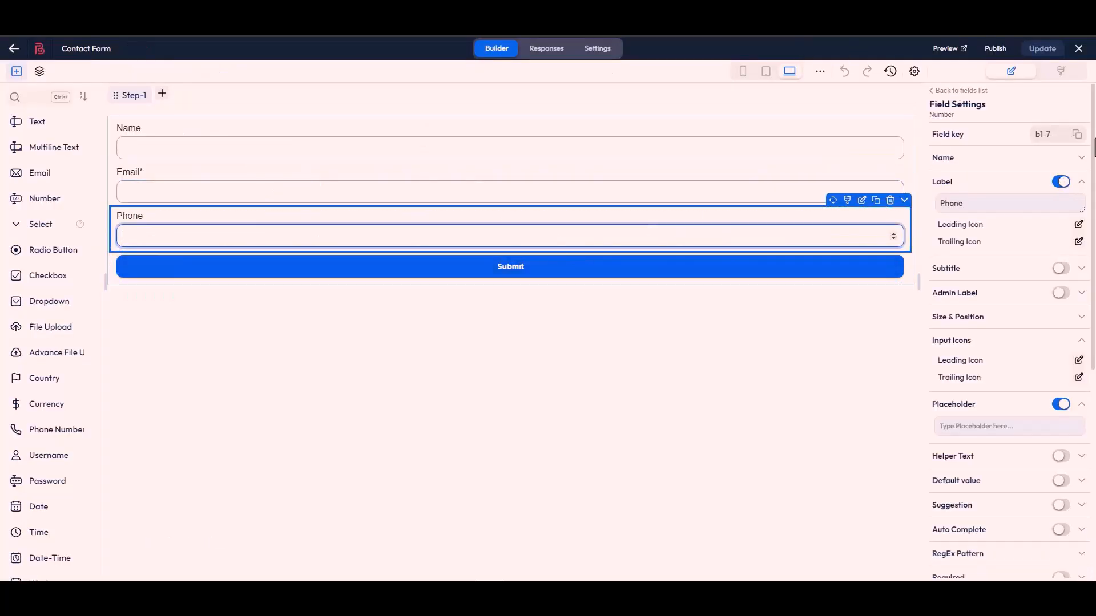
left_click(1077, 134)
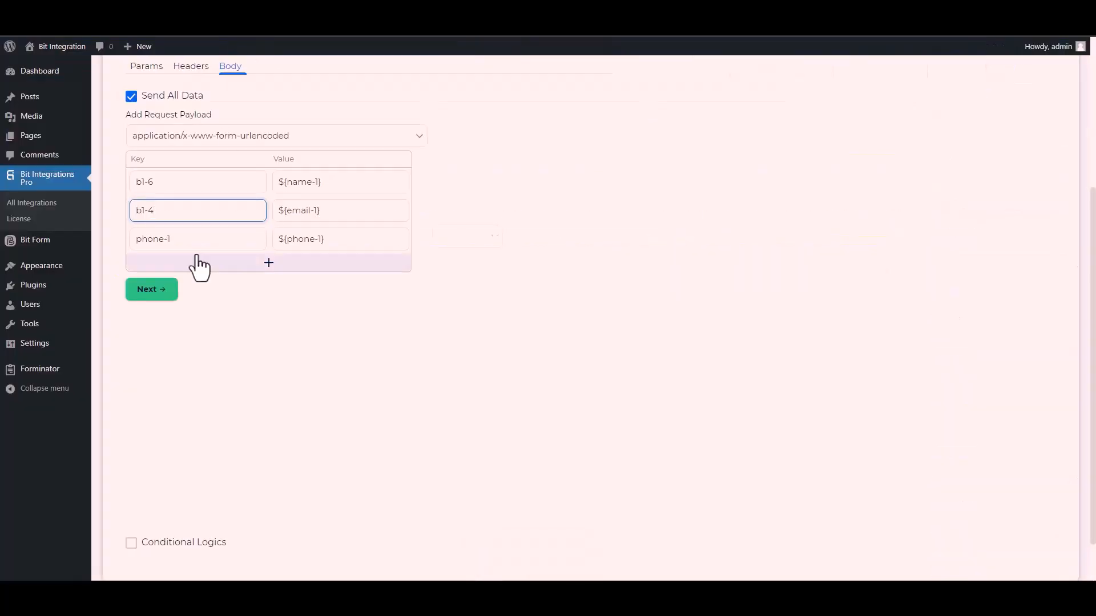
left_click(179, 243)
key("ctrl+a")
key("ctrl+v")
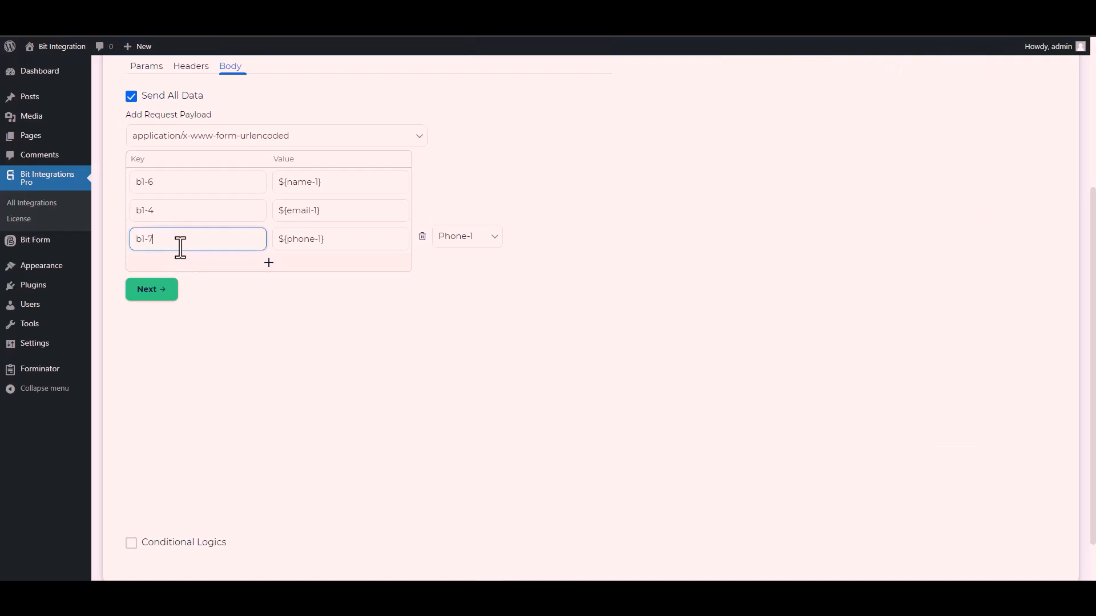
Turn on Conditional Logics for the integration
scroll(160, 448, "down", 1)
left_click(130, 492)
scroll(215, 434, "down", 2)
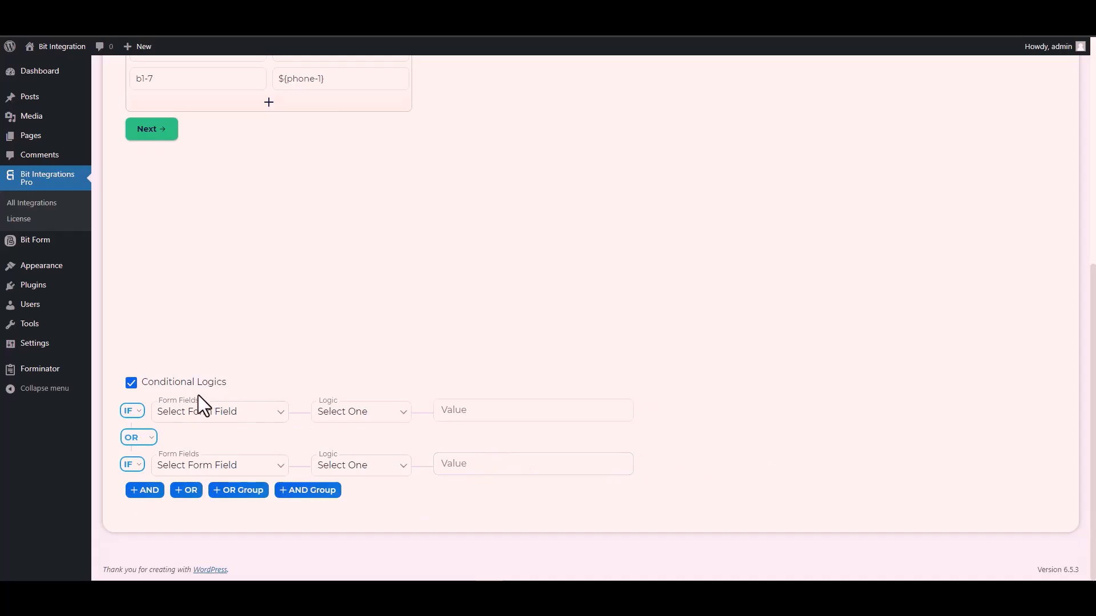
Uncheck Conditional Logics, move to the last step and choose Finish & Save
left_click(131, 386)
scroll(244, 393, "up", 4)
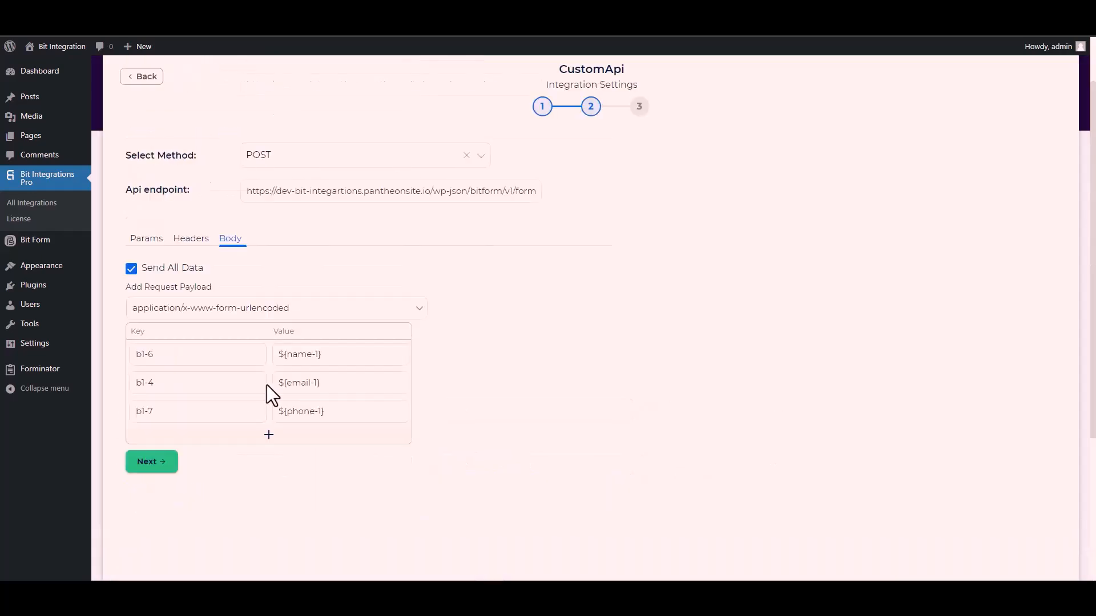
left_click(159, 467)
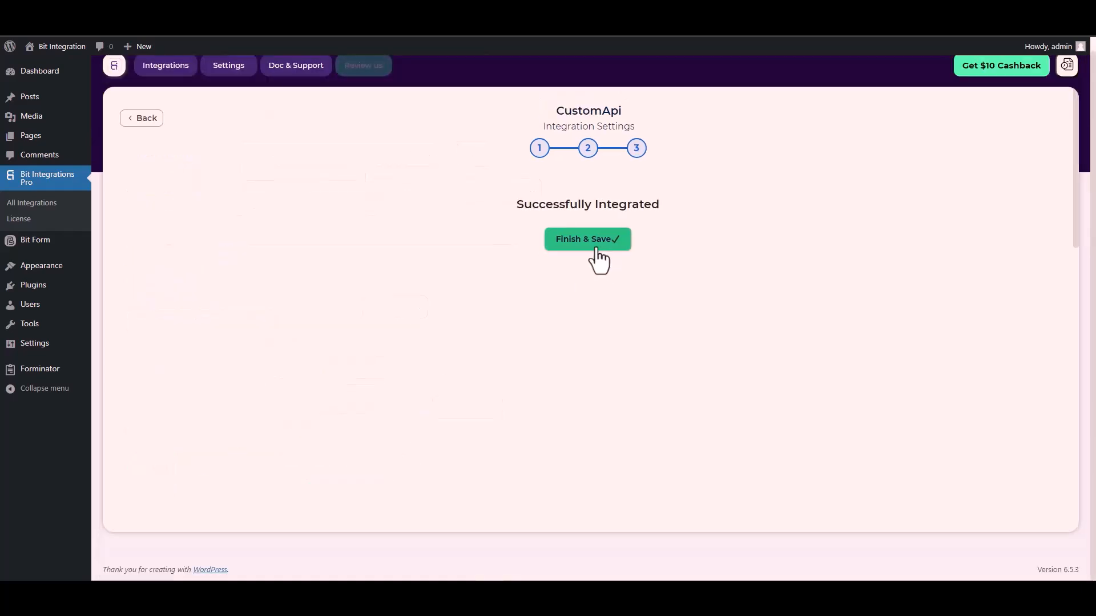
left_click(593, 246)
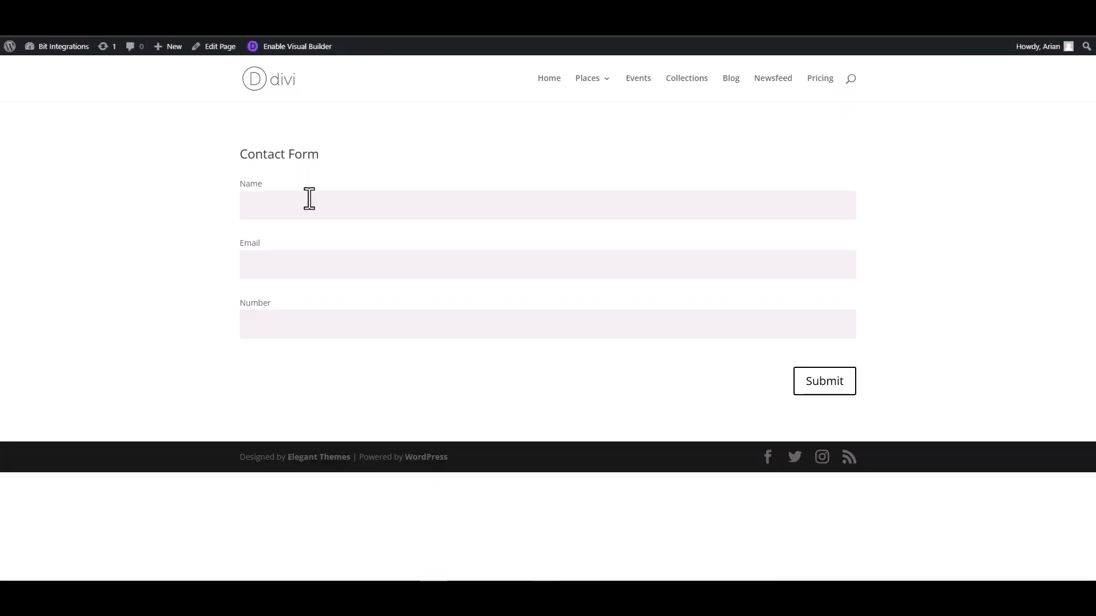
Submit the Divi contact form with Name 'Bit Integrations', a support e-mail address and a phone number
left_click(333, 208)
type("Bit Integrations")
left_click(848, 264)
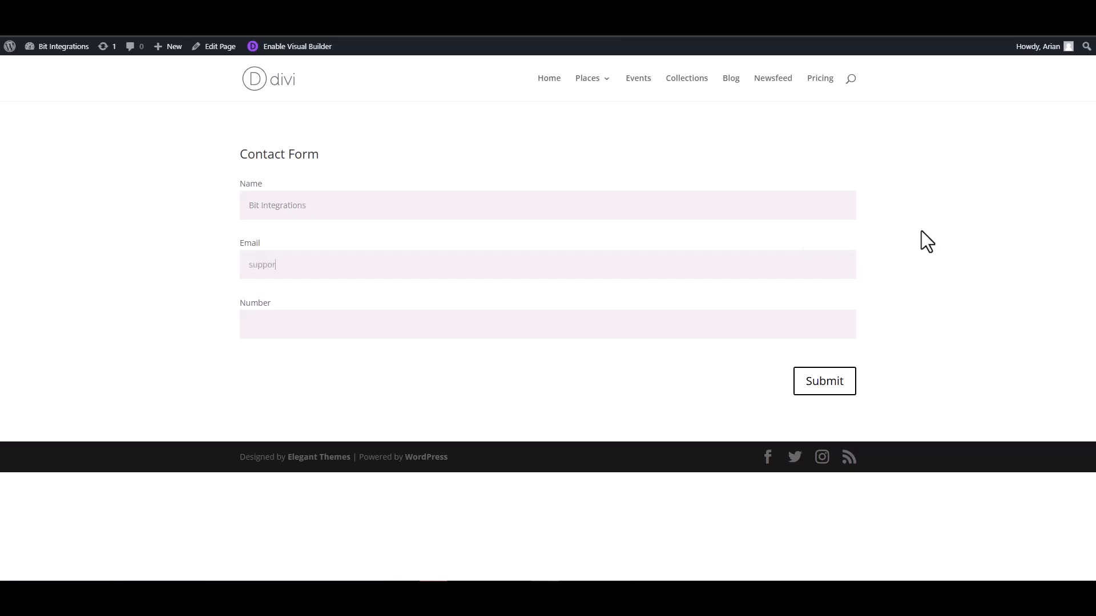
left_click(821, 319)
type("444555666")
left_click(824, 381)
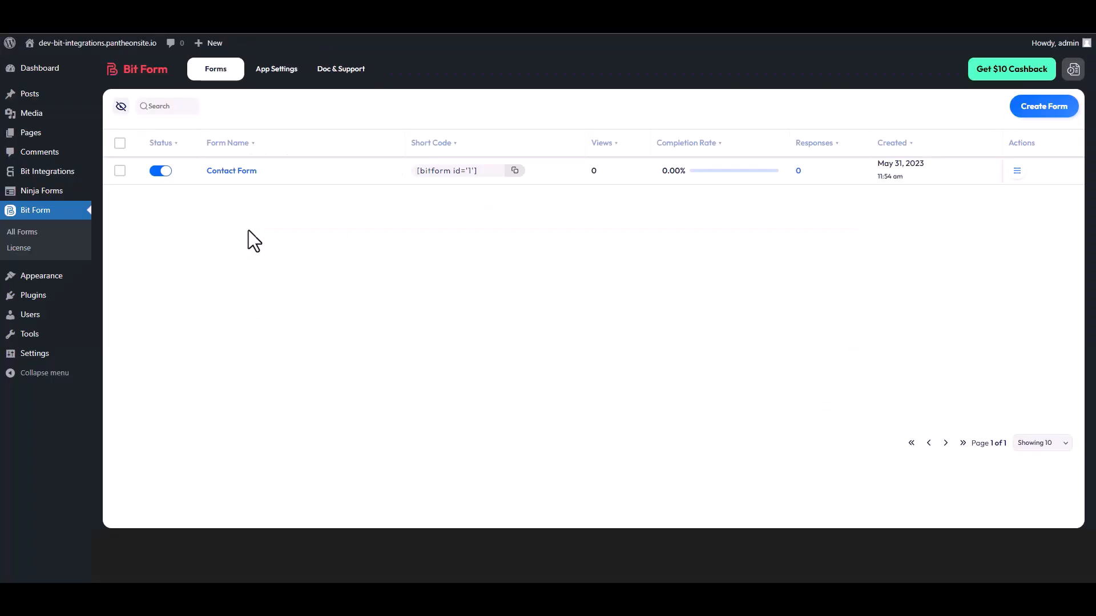
Open the Responses view for Bit Form's Contact Form from its Actions menu
left_click(1016, 172)
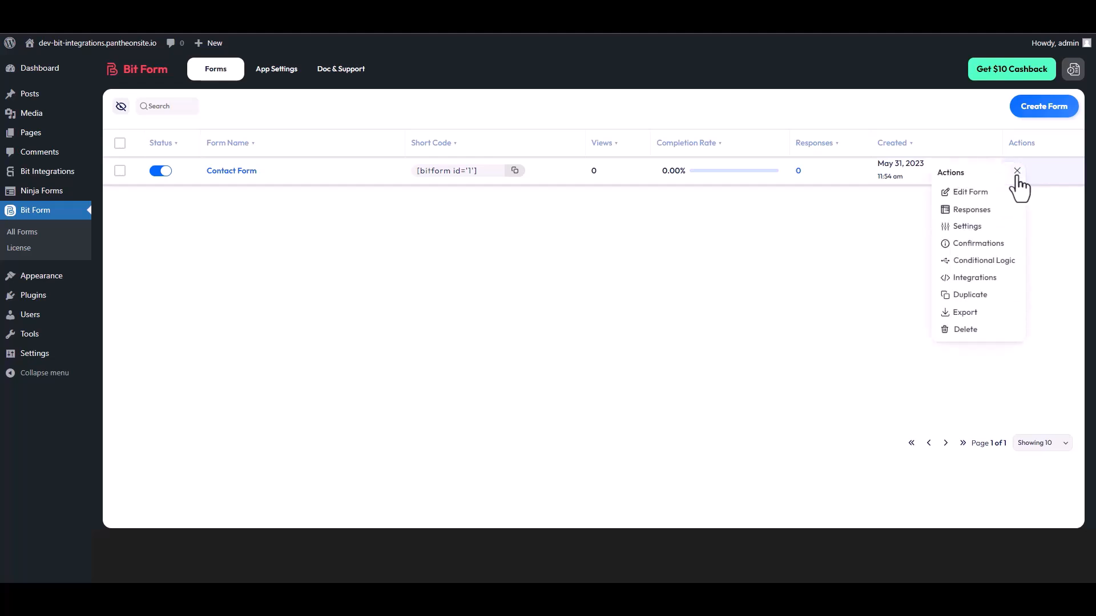
left_click(977, 210)
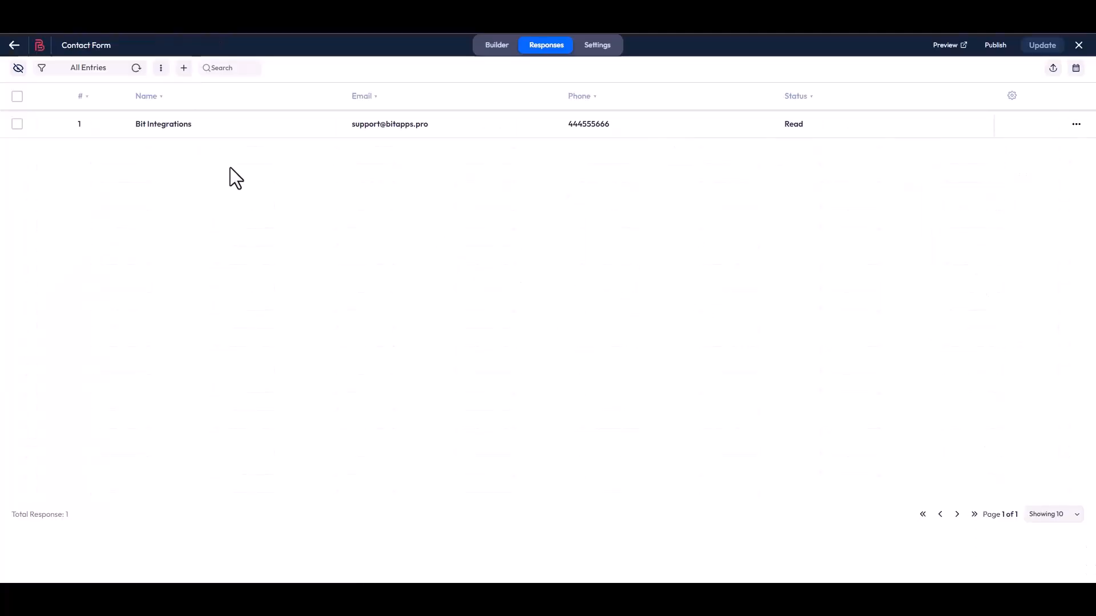